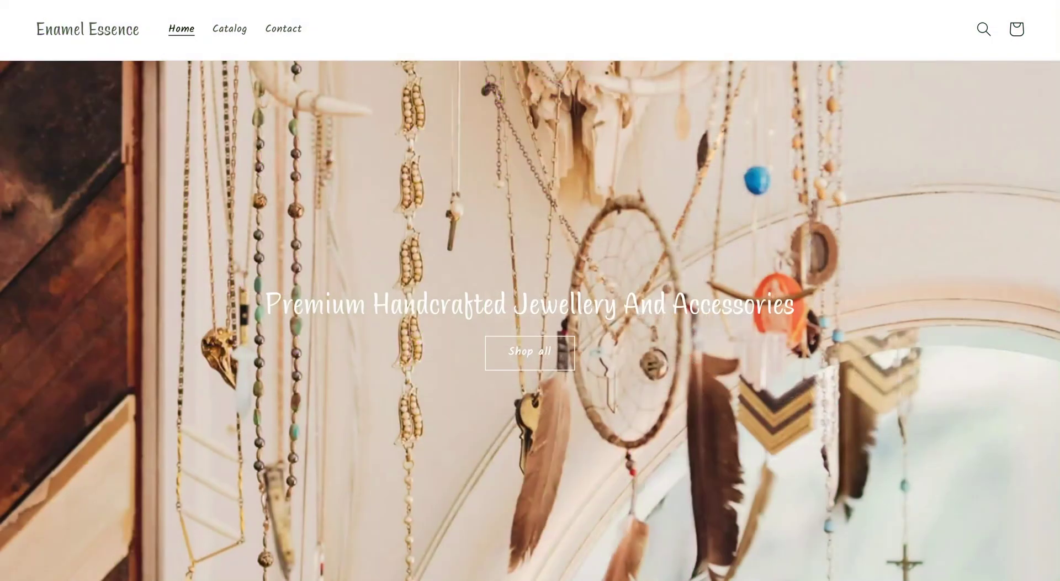
# Step: Look through the Enamel Essence store's homepage down to its Social Media Feeds section
pyautogui.scroll(-10, 530, 290)
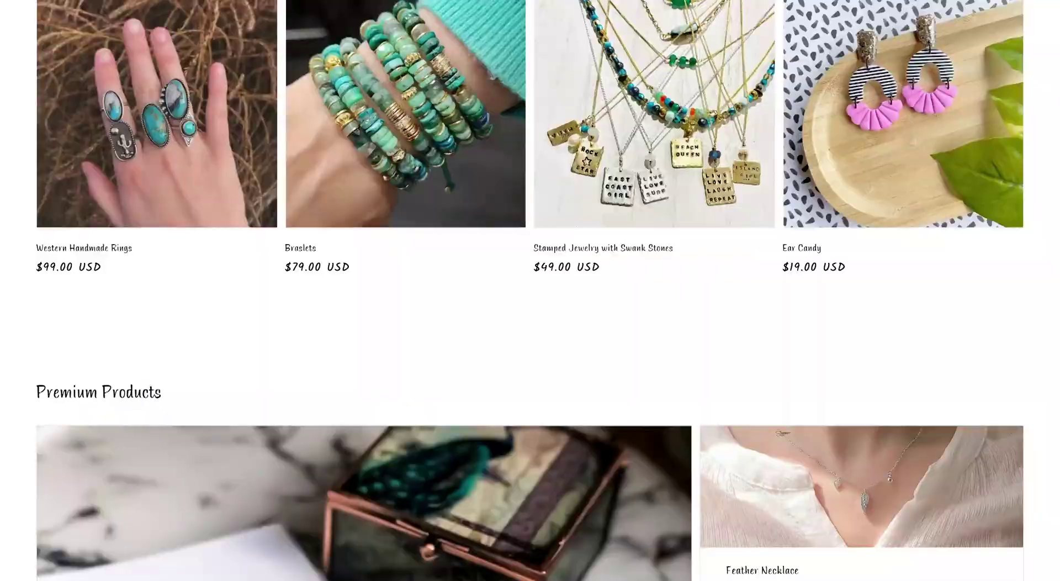
pyautogui.scroll(-12, 530, 290)
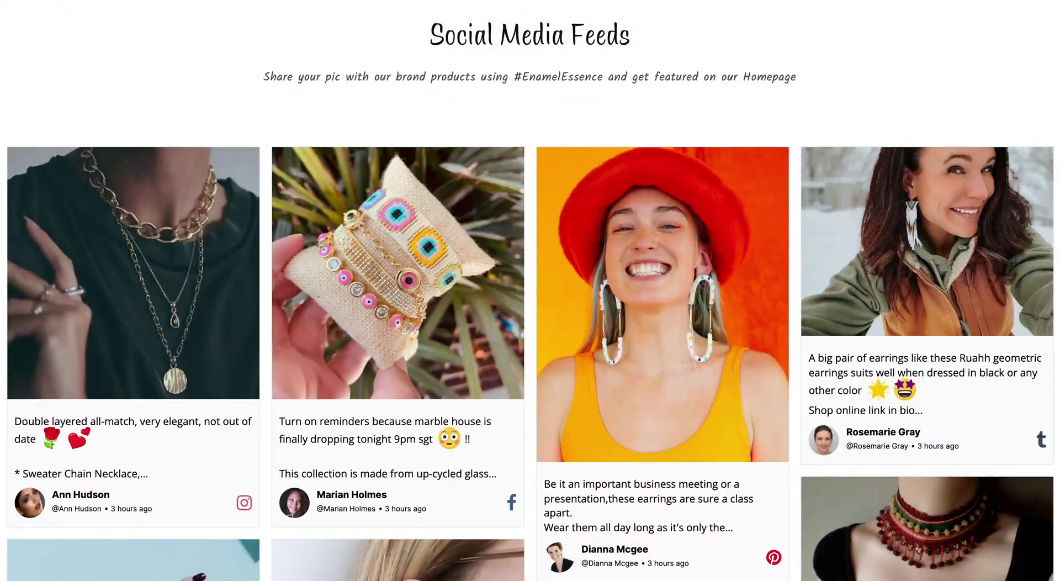
pyautogui.scroll(-7, 530, 291)
pyautogui.scroll(-5, 530, 290)
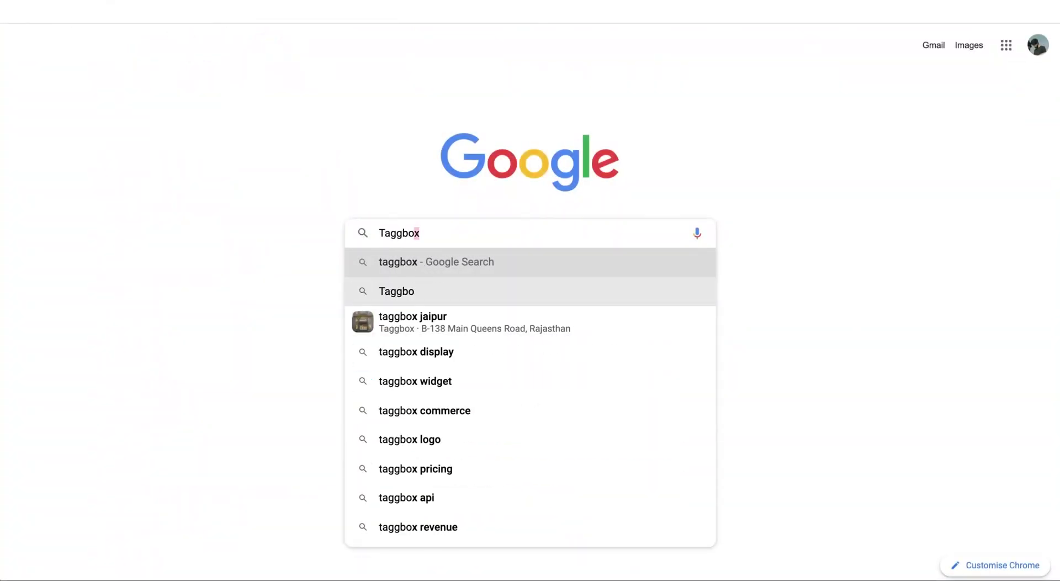
# Step: Search Google for "taggbox widget" and open the Taggbox Widget website
pyautogui.press('Return')
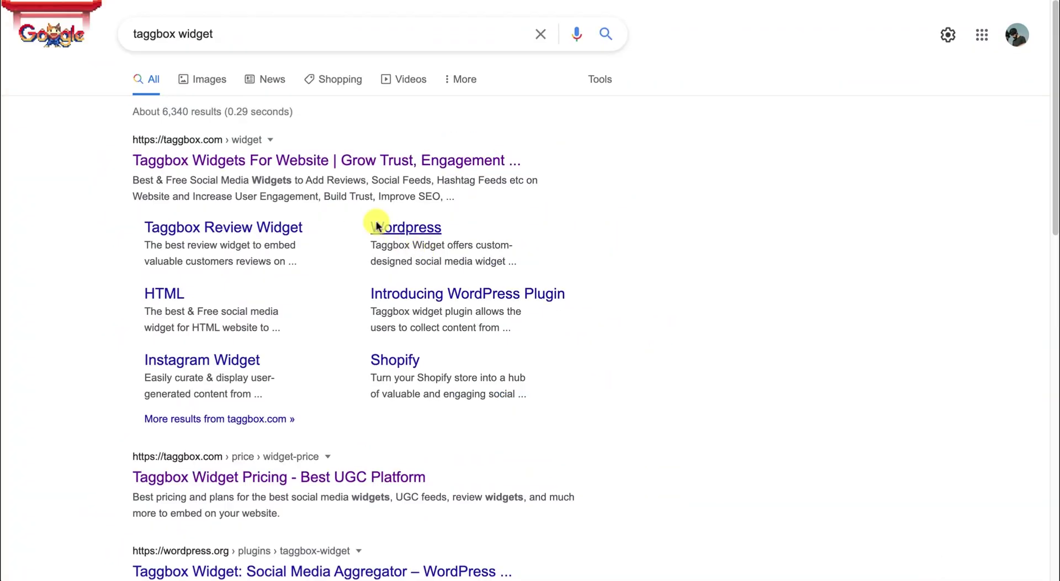
pyautogui.click(305, 166)
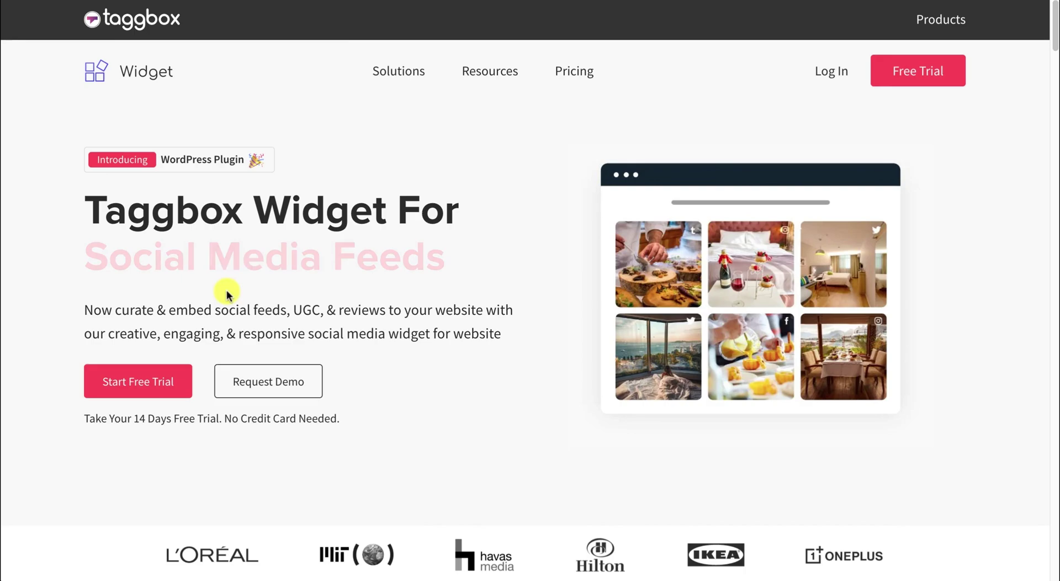
# Step: Sign up for the free trial with the full name, company email and account password, passing the robot check
pyautogui.click(182, 379)
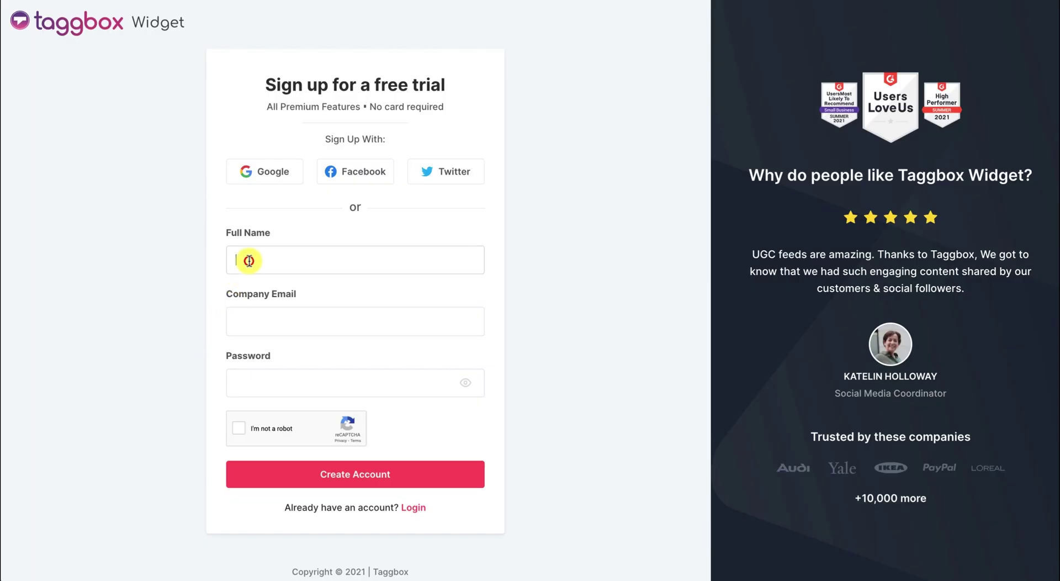
pyautogui.click(239, 428)
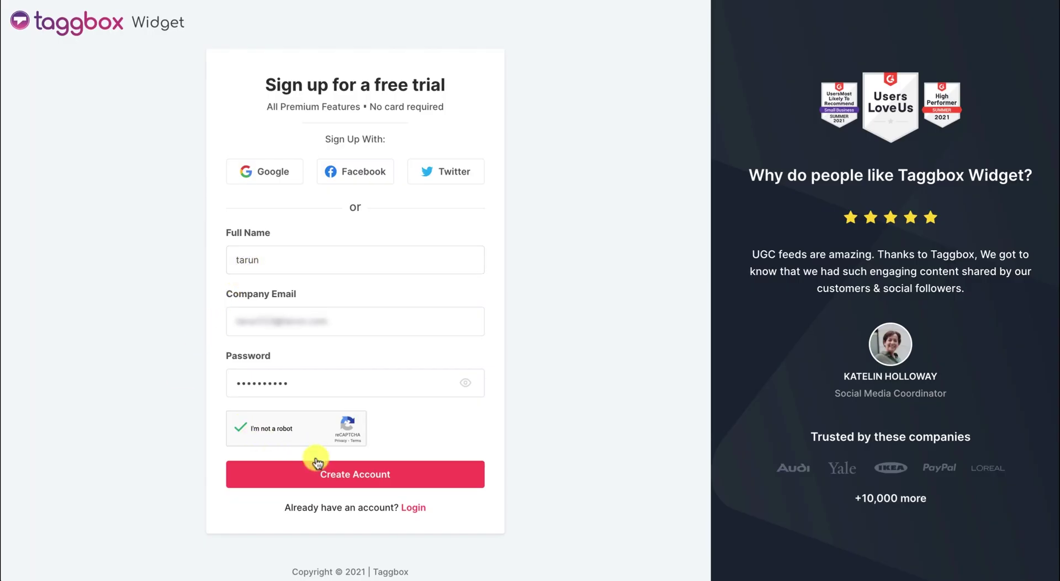
pyautogui.click(317, 462)
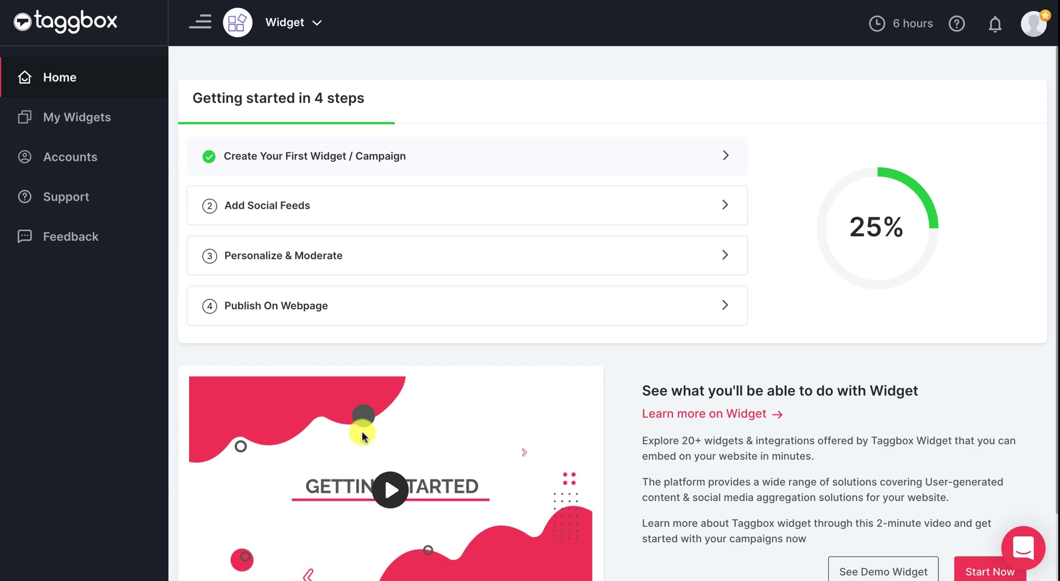
# Step: Create another widget named "Shopify Widget" with the unique URL ending shopify-widget
pyautogui.click(114, 125)
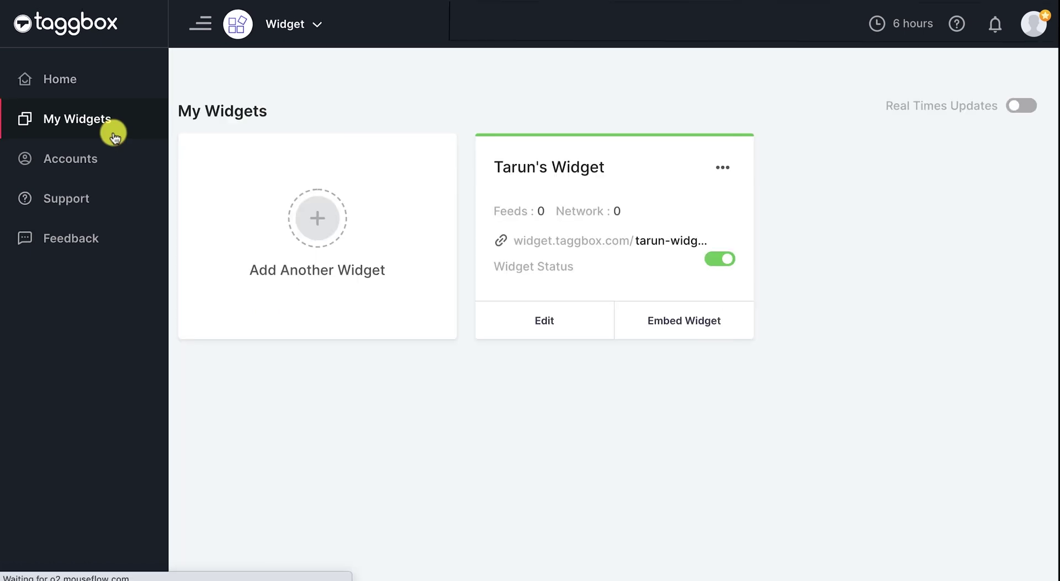
pyautogui.click(298, 222)
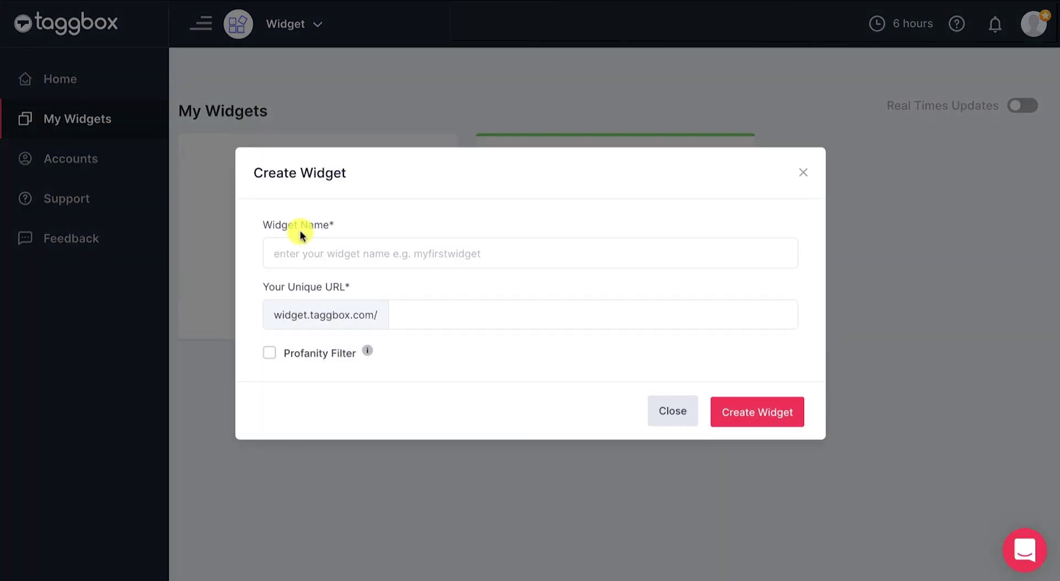
pyautogui.click(302, 247)
pyautogui.write('Shopify Widget')
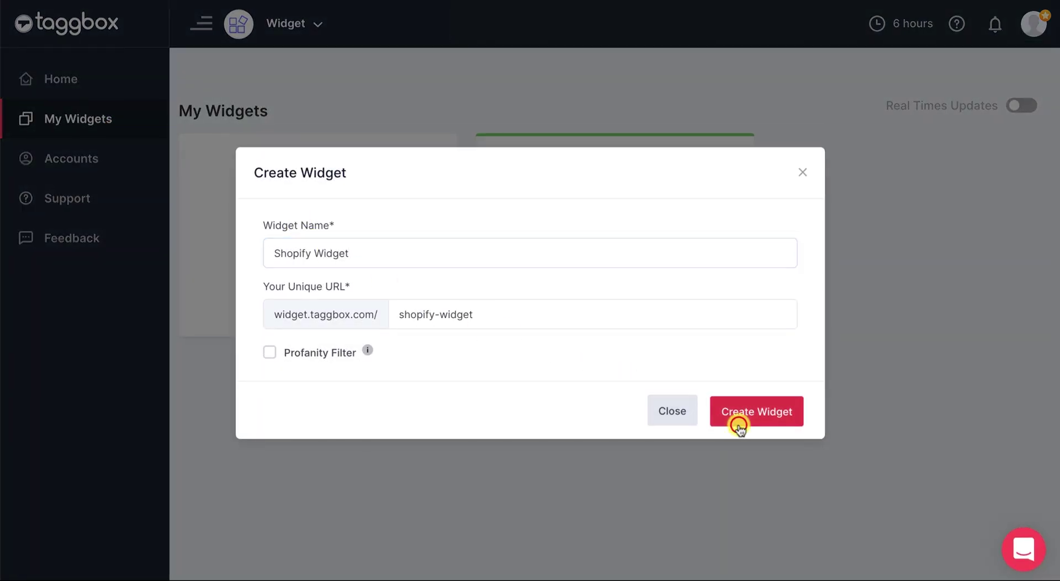
pyautogui.click(739, 420)
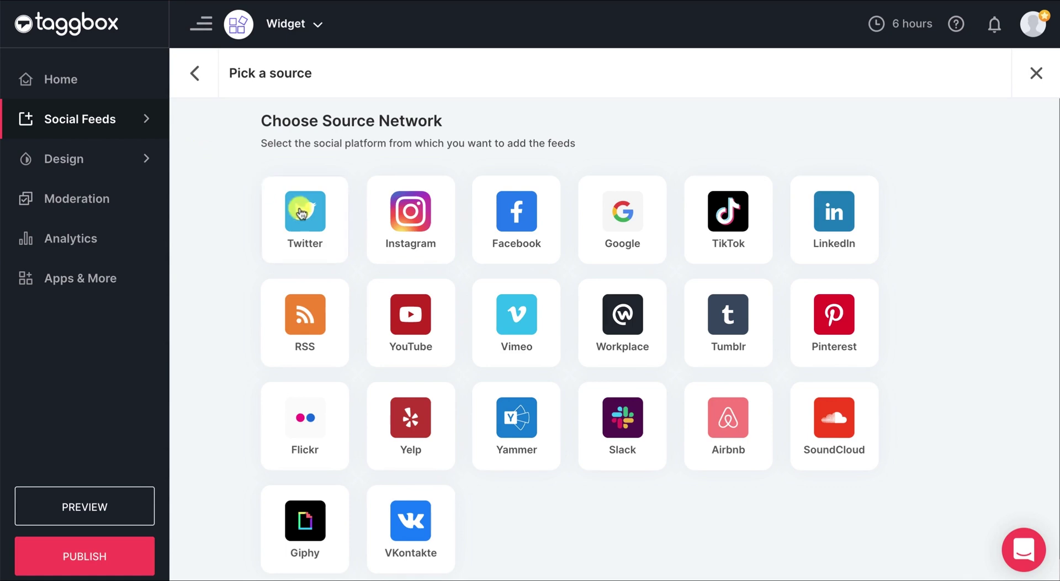
# Step: Add an Instagram hashtag feed for EnamelEssence to the widget and look over the collected posts
pyautogui.click(389, 247)
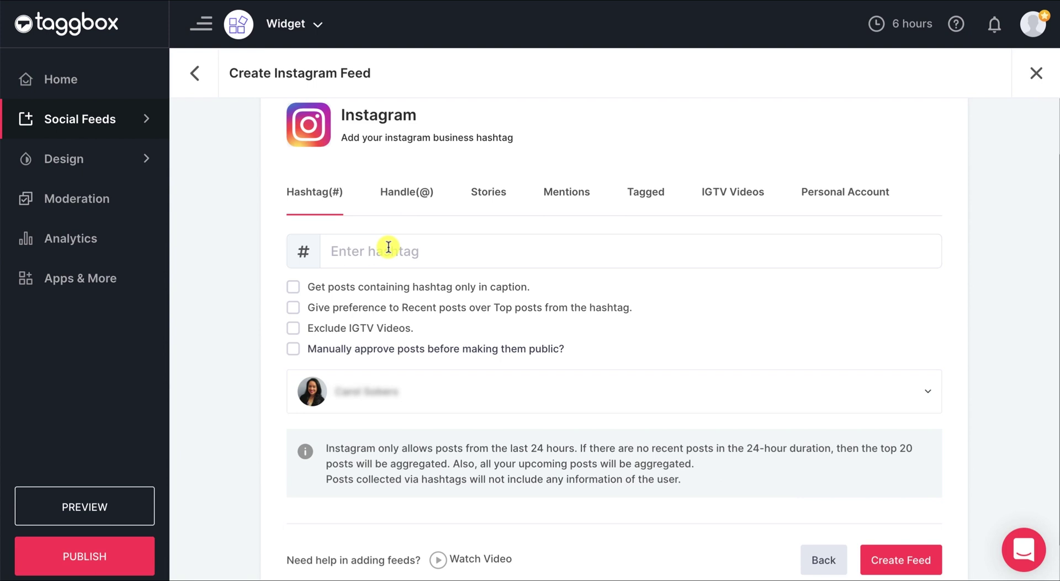
pyautogui.click(388, 246)
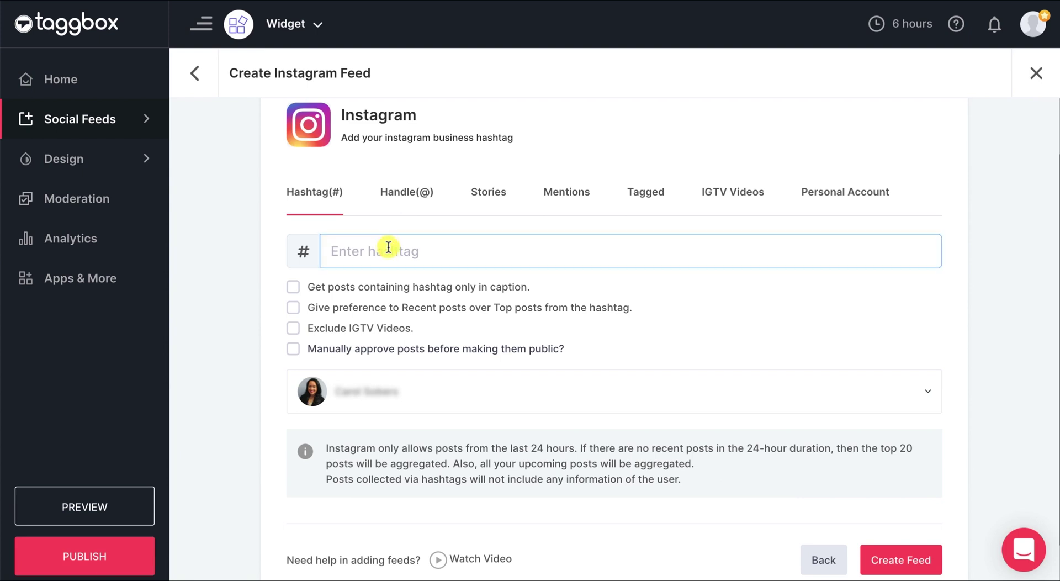
pyautogui.write('EnamelEssence')
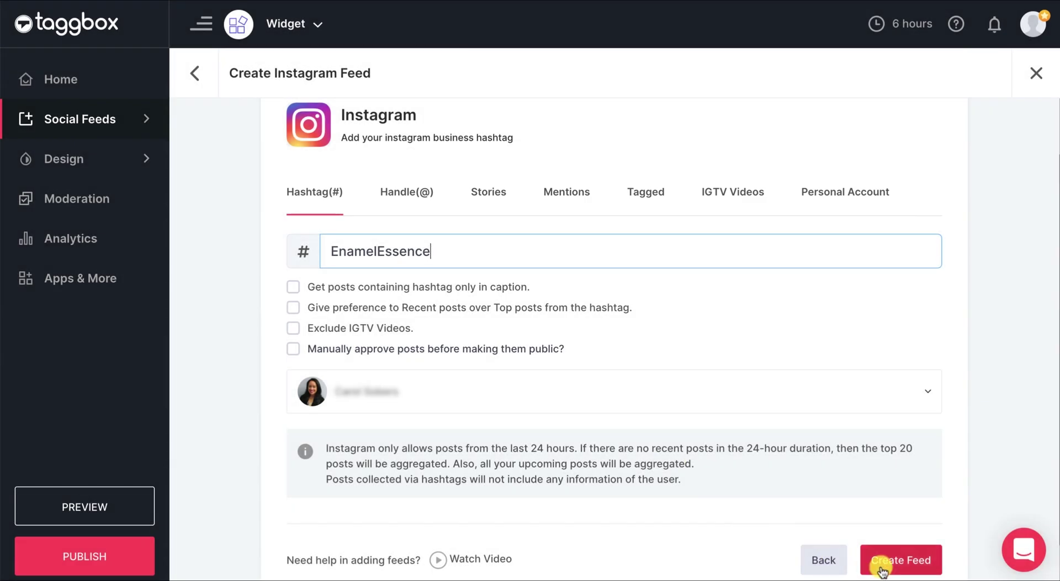
pyautogui.click(880, 563)
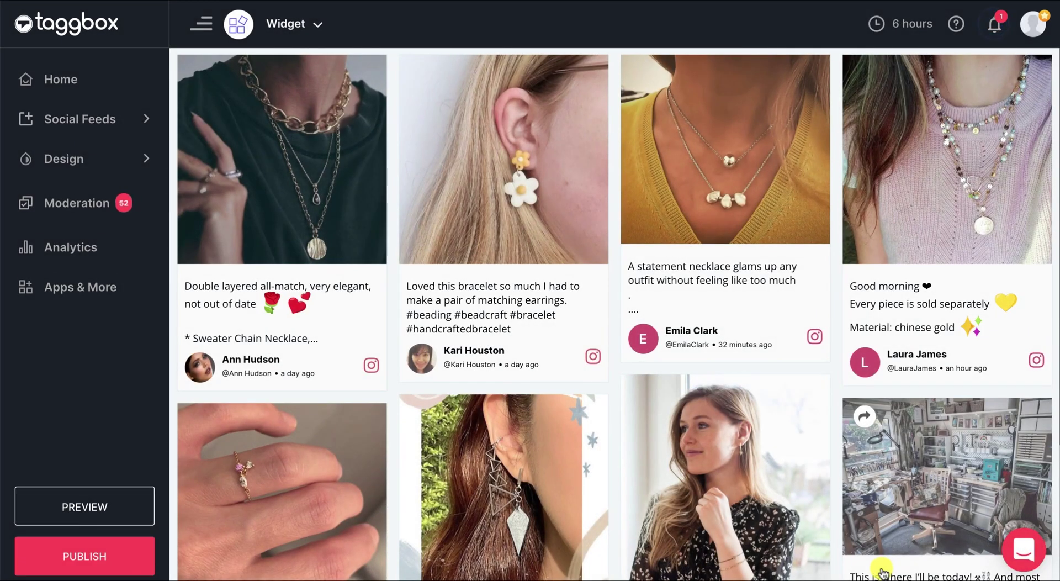
pyautogui.scroll(-4, 816, 448)
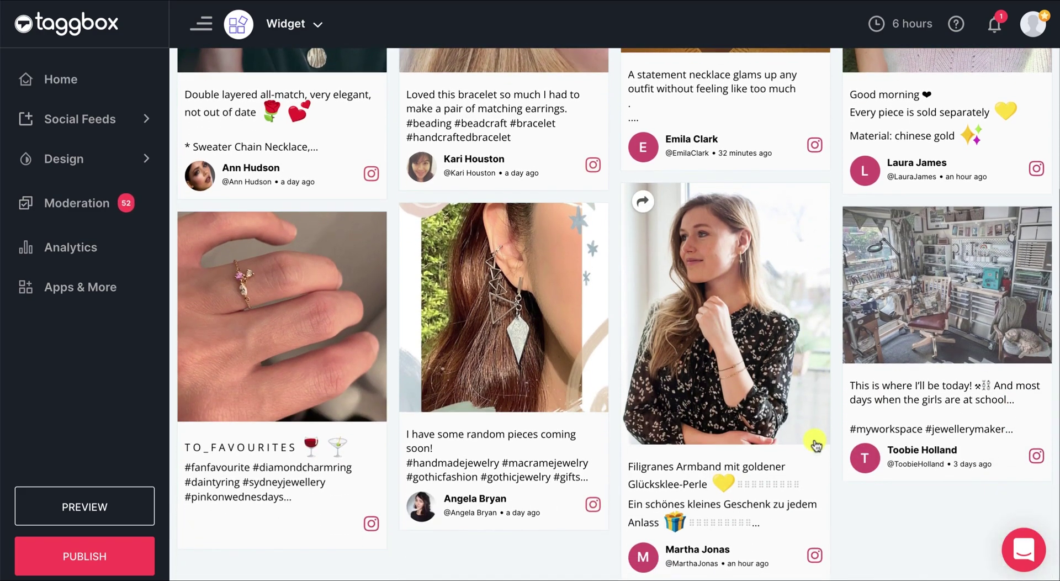
pyautogui.scroll(4, 816, 445)
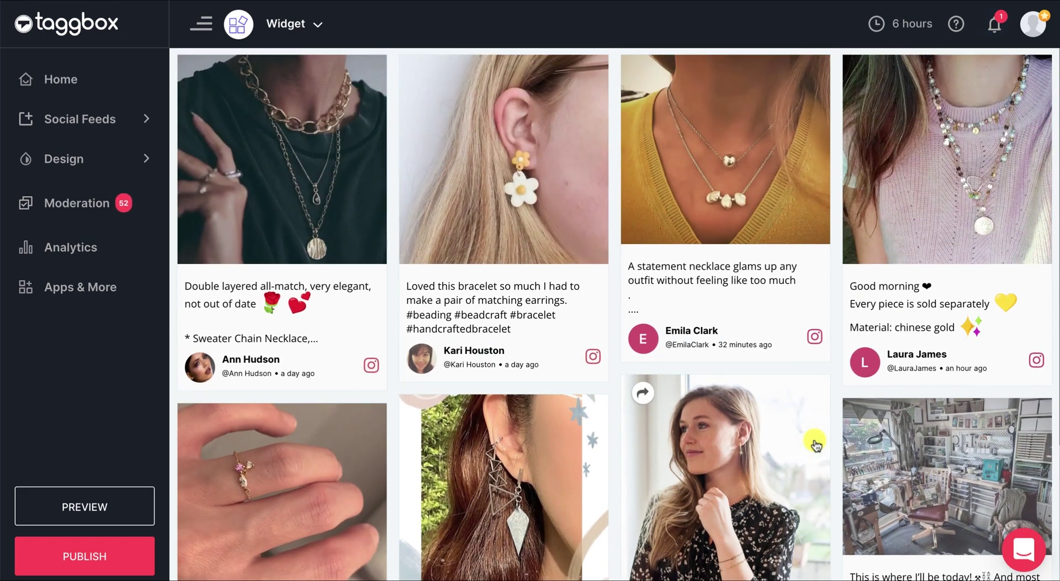
# Step: Add feeds from further social networks to the widget and review the combined posts
pyautogui.click(138, 124)
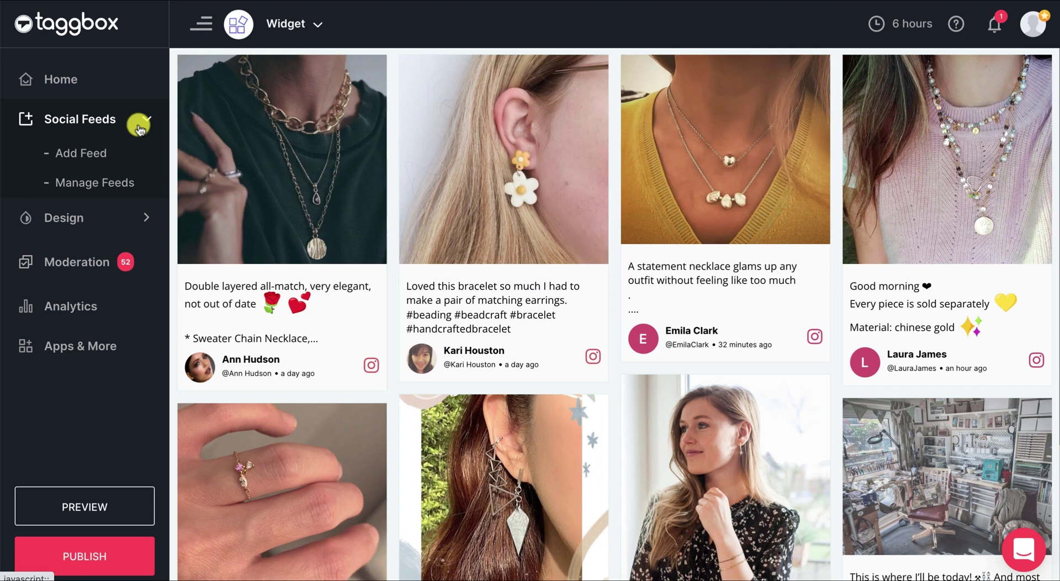
pyautogui.click(84, 162)
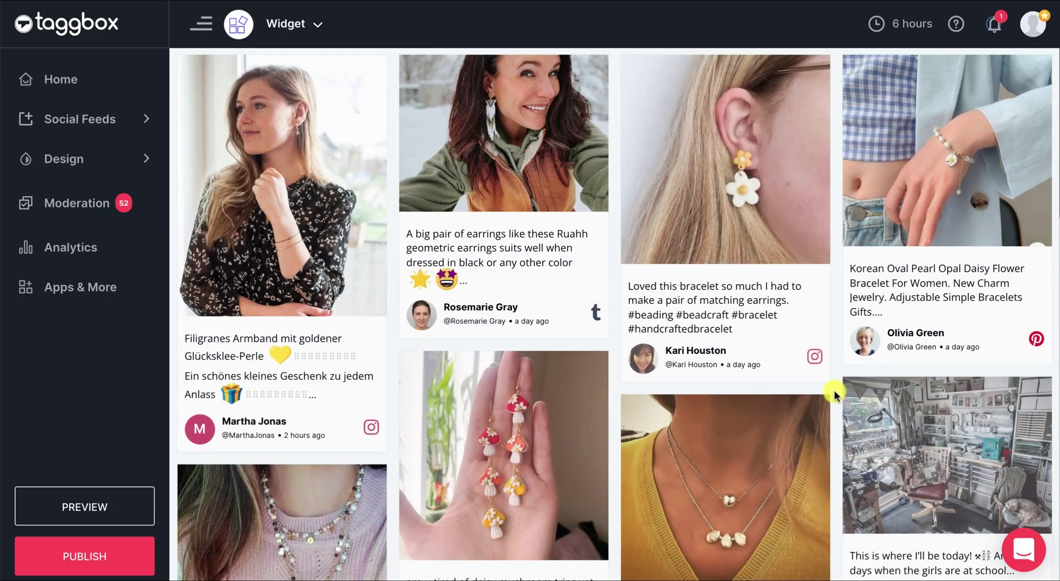
pyautogui.scroll(-5, 833, 392)
pyautogui.scroll(-10, 834, 393)
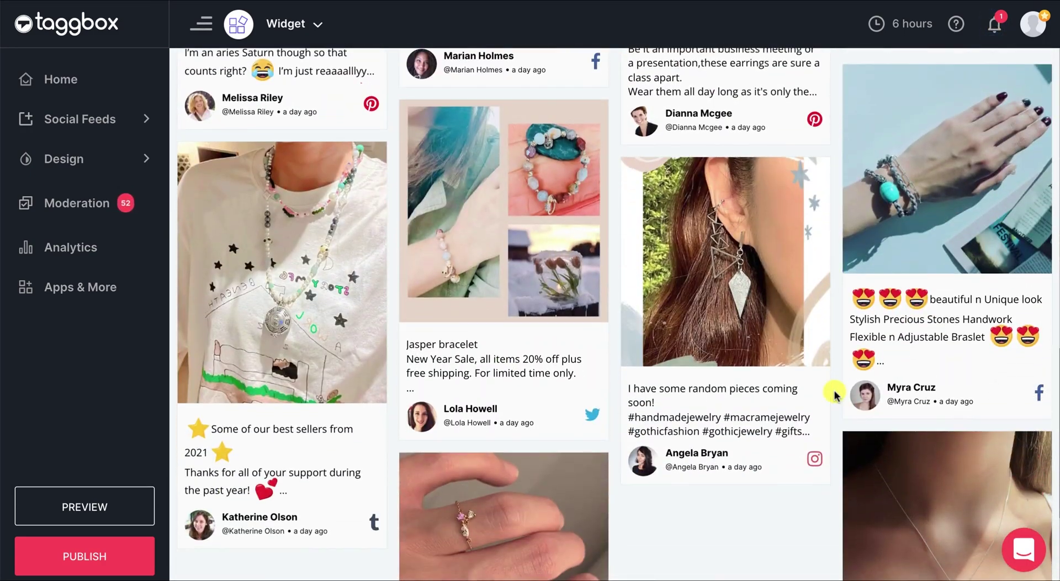
pyautogui.scroll(15, 834, 389)
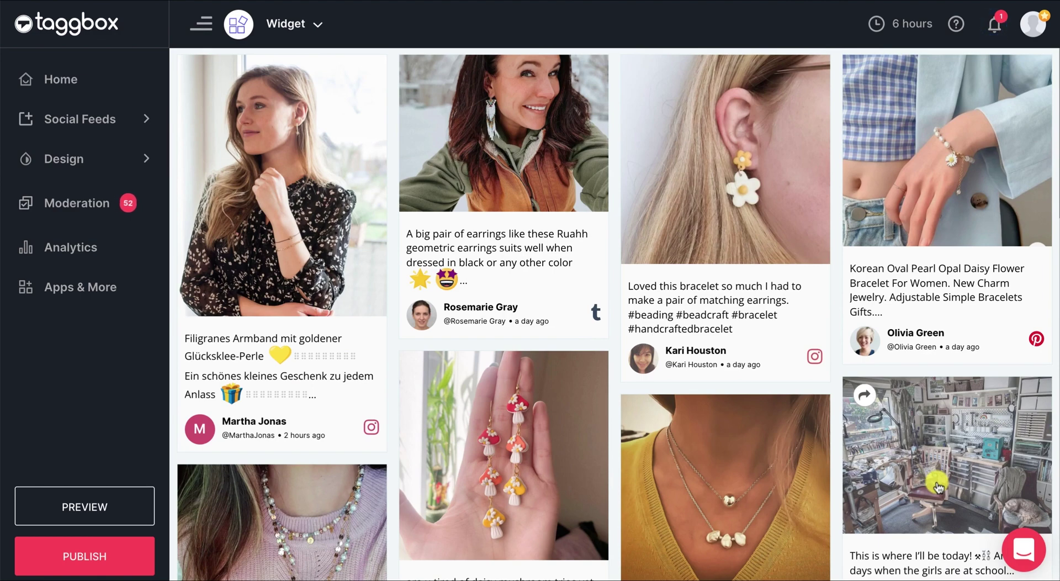
# Step: Moderate the posts by making the Instagram post of the jewellery workspace private, and return to the widget's feed view
pyautogui.click(91, 203)
pyautogui.scroll(-8, 570, 342)
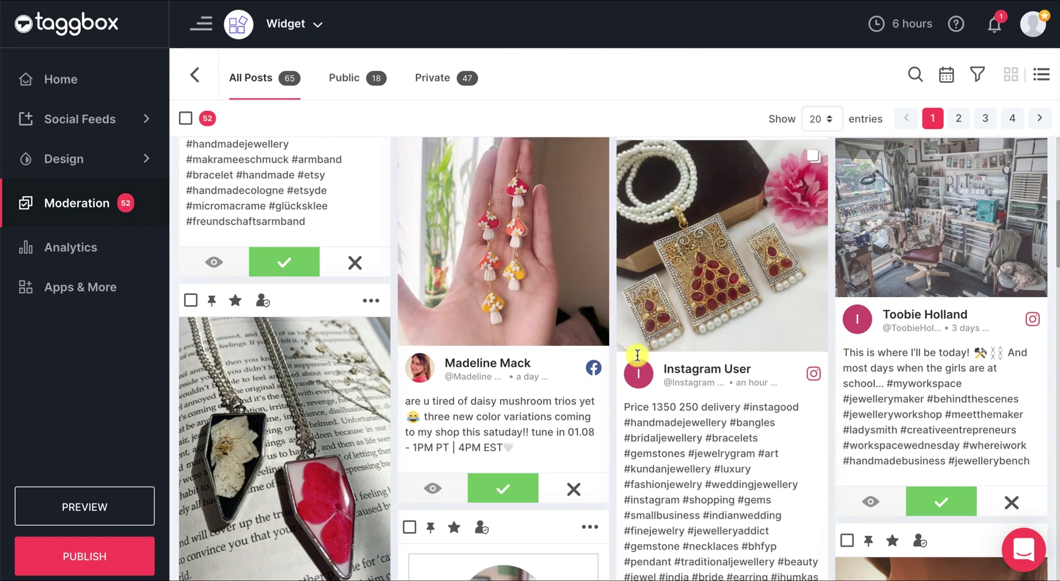
pyautogui.click(1013, 500)
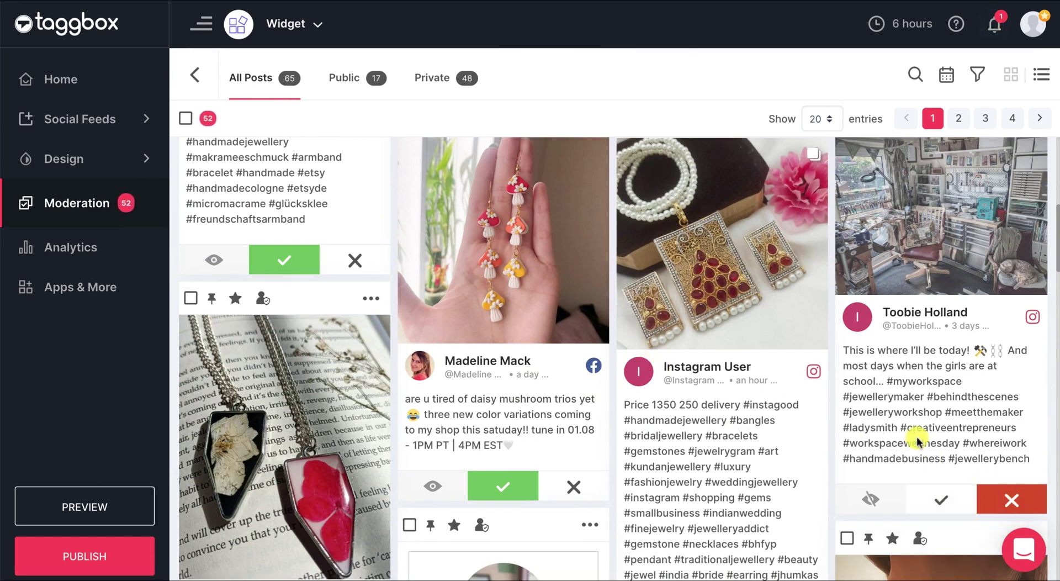
pyautogui.click(196, 77)
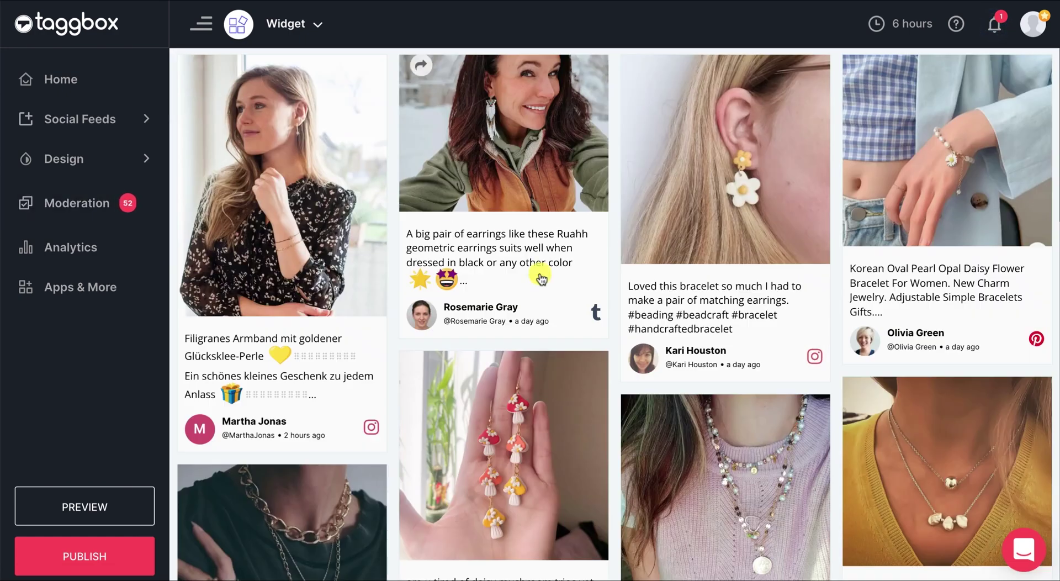
pyautogui.scroll(-5, 541, 279)
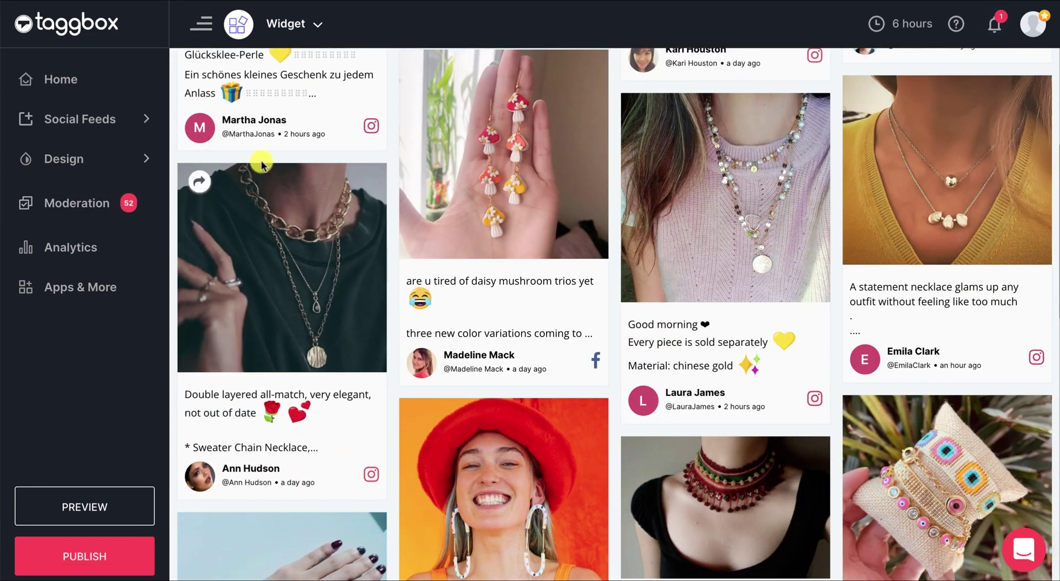
# Step: Change the widget's theme to a single-row horizontal slider of images
pyautogui.click(141, 154)
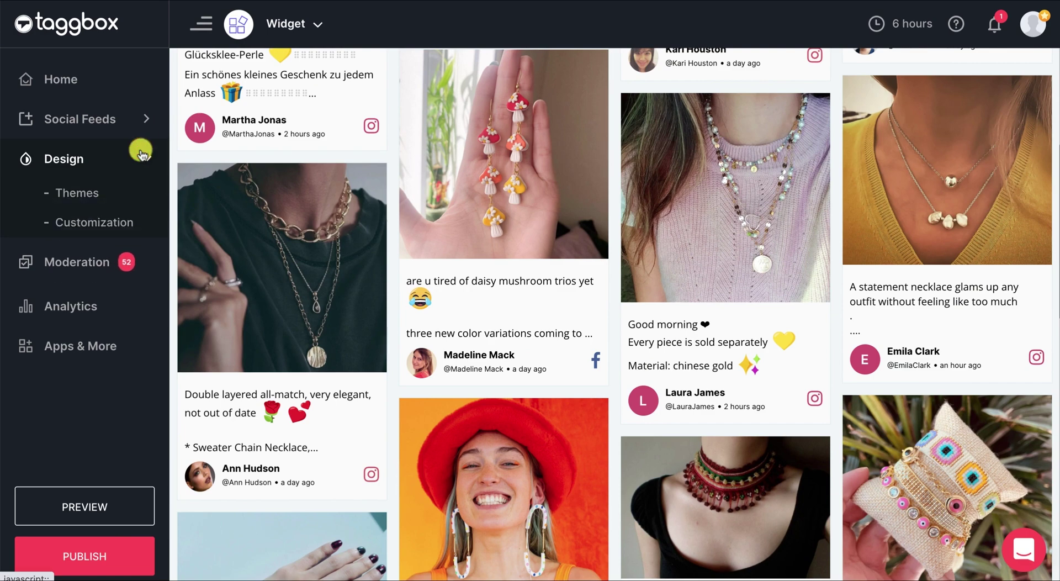
pyautogui.click(96, 194)
pyautogui.scroll(-2, 218, 274)
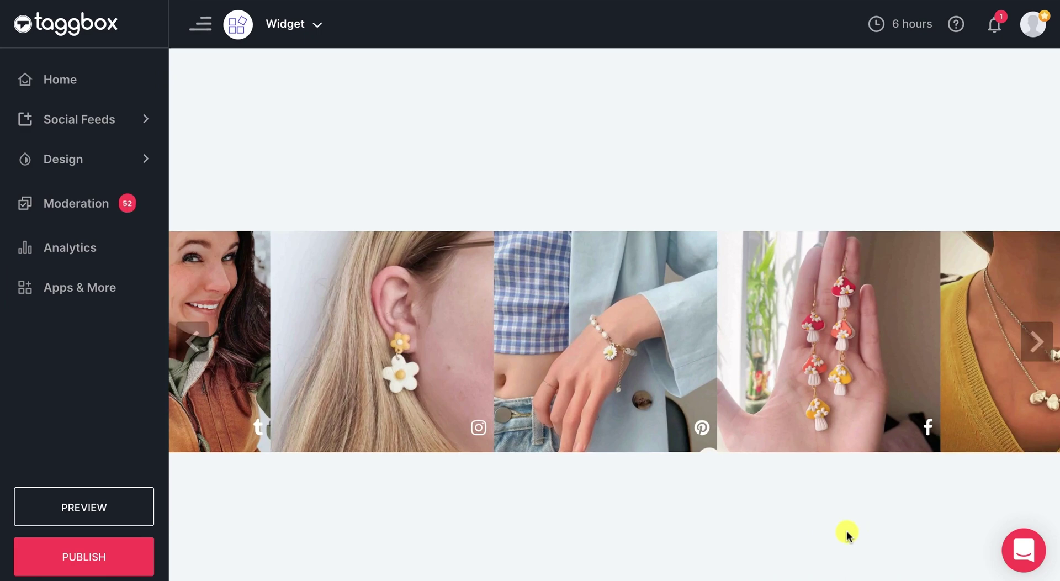
# Step: Publish the widget for embedding on a Shopify webpage and copy the generated embed code
pyautogui.click(123, 555)
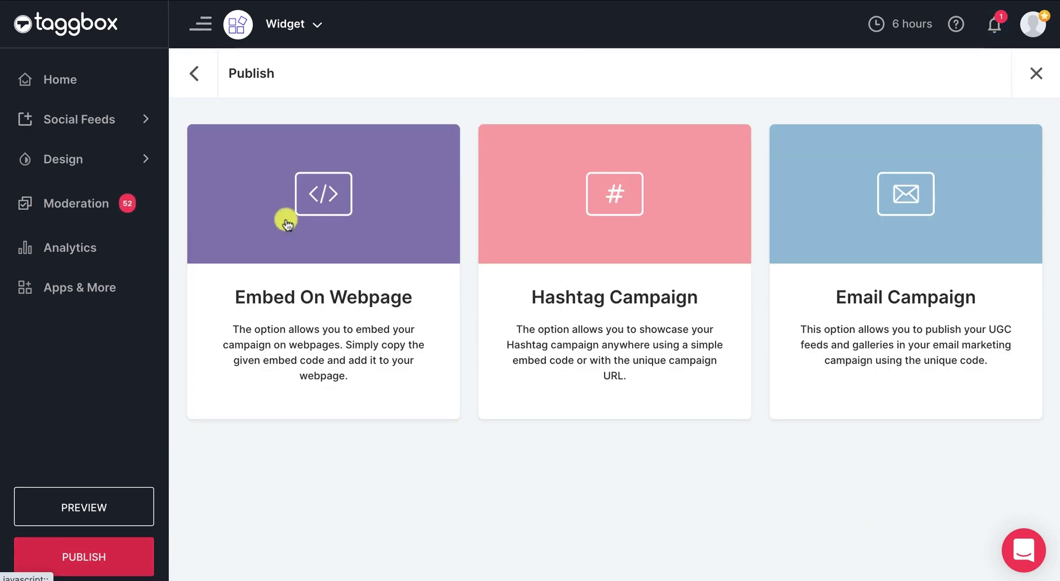
pyautogui.click(293, 199)
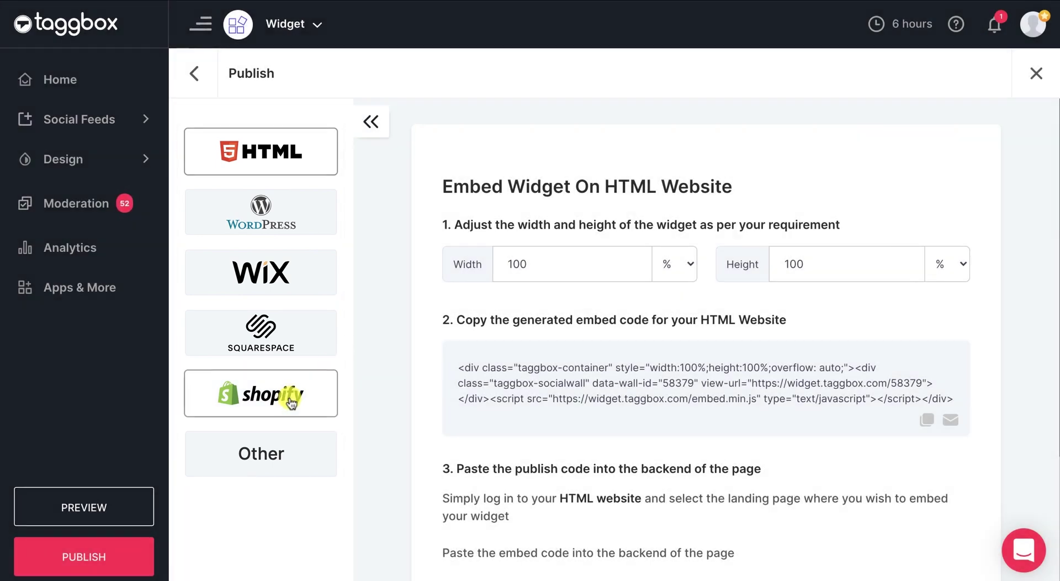
pyautogui.click(291, 402)
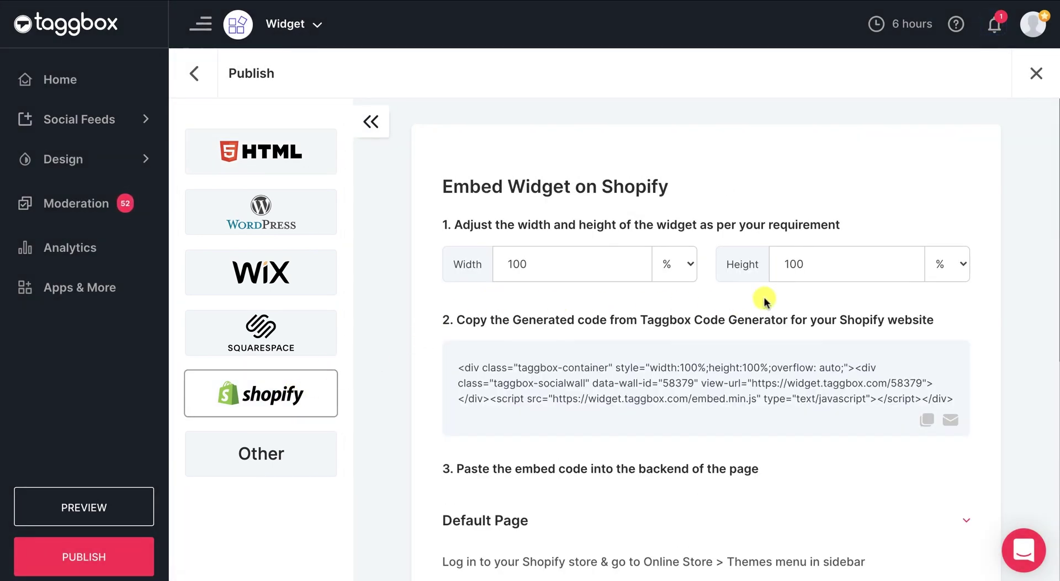
pyautogui.click(660, 403)
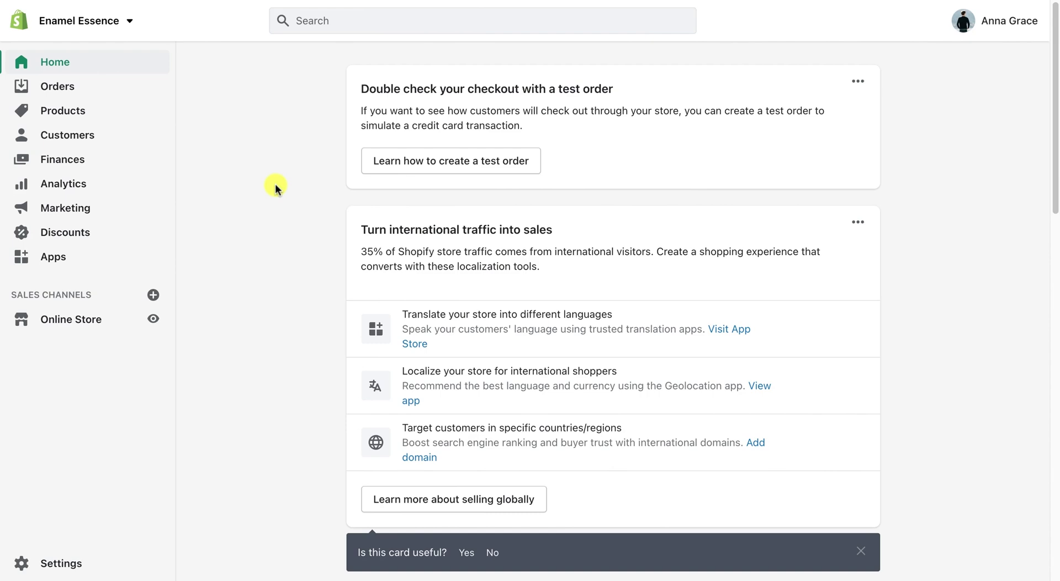
# Step: Customize the current Dawn theme's home page by adding a Custom Liquid section directly below the Social Media Feeds rich text section
pyautogui.click(59, 329)
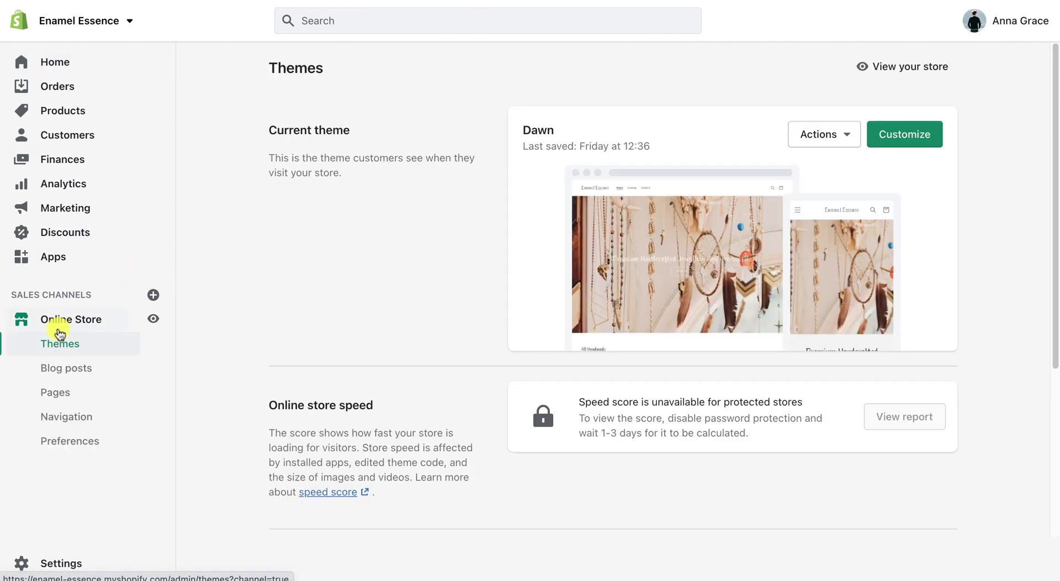
pyautogui.click(878, 135)
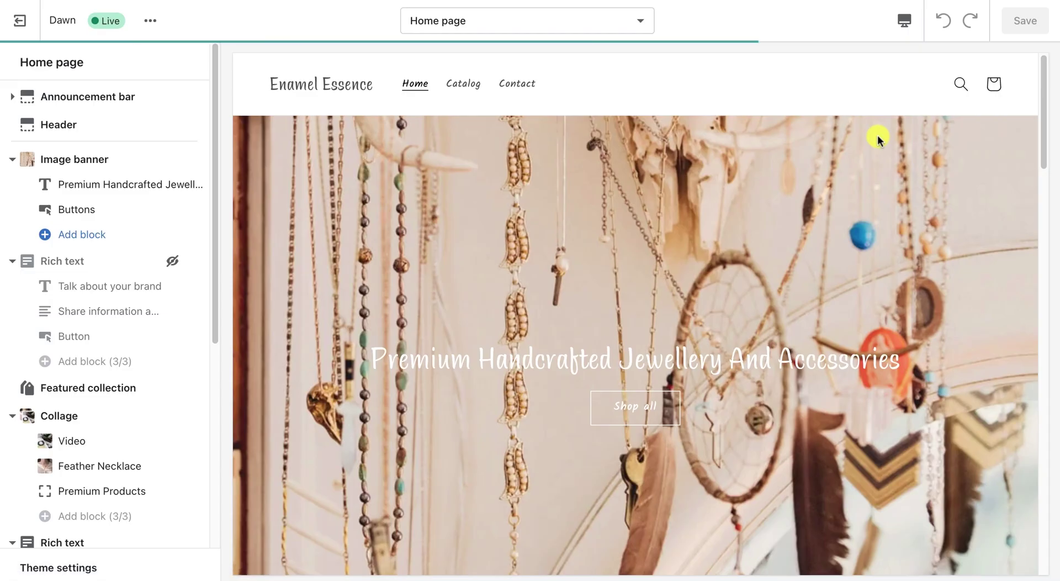
pyautogui.scroll(-6, 166, 430)
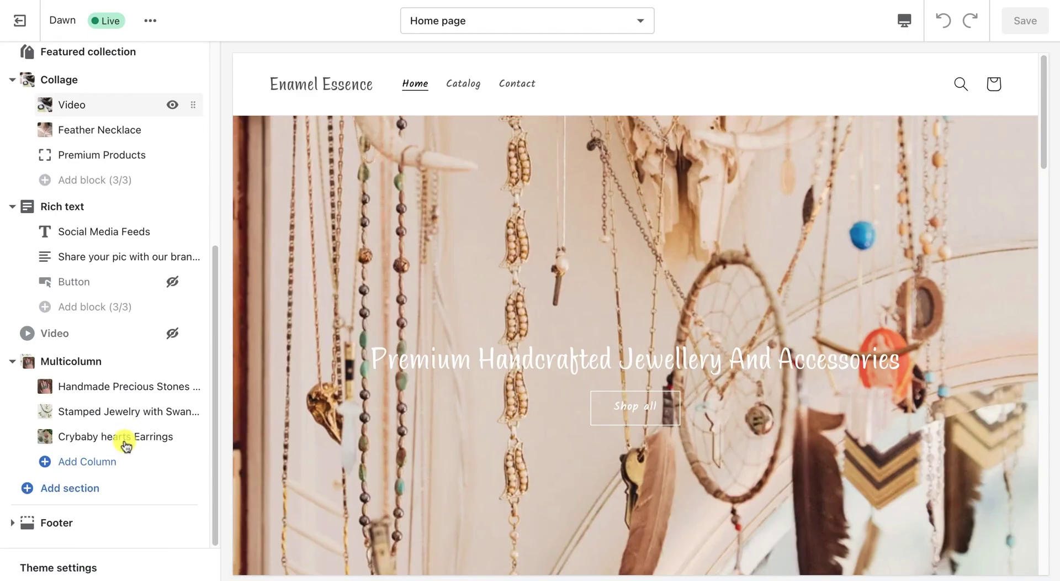
pyautogui.click(71, 485)
pyautogui.click(105, 309)
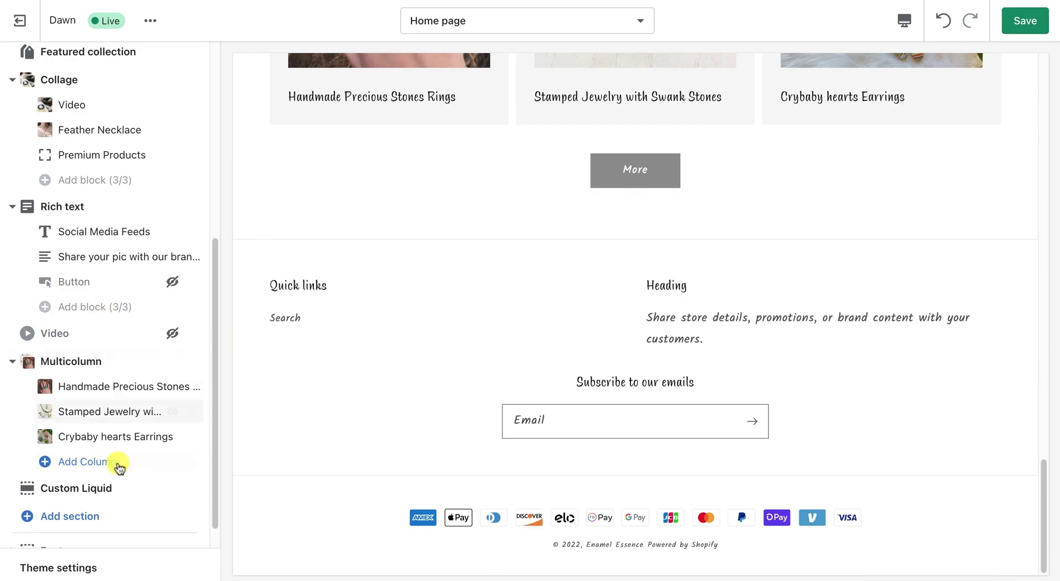
pyautogui.moveTo(175, 486); pyautogui.dragTo(185, 307)
# Step: Paste the Taggbox embed code into the Custom Liquid section and save the theme
pyautogui.click(57, 304)
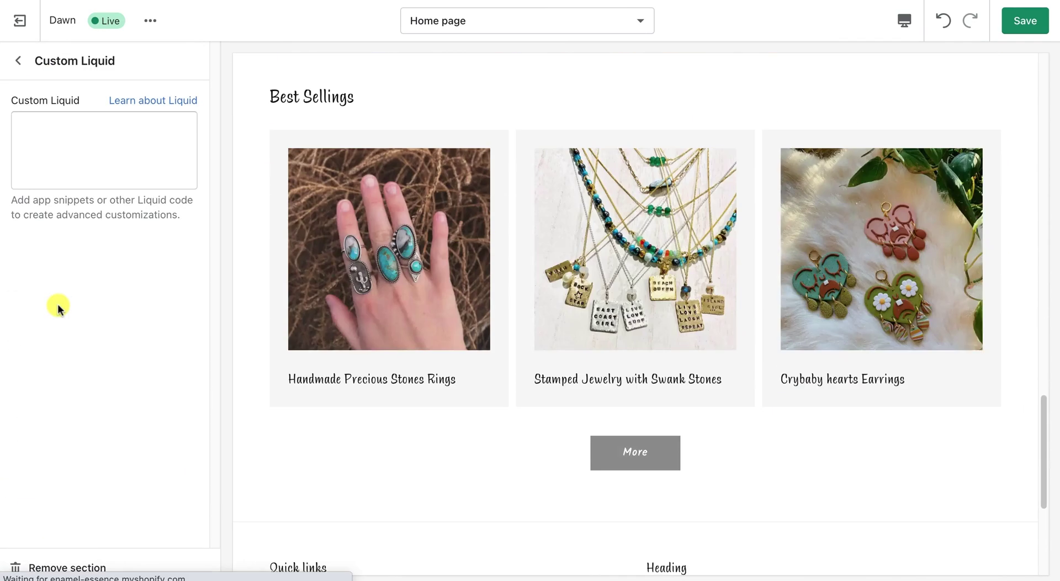
pyautogui.rightClick(76, 138)
pyautogui.click(97, 246)
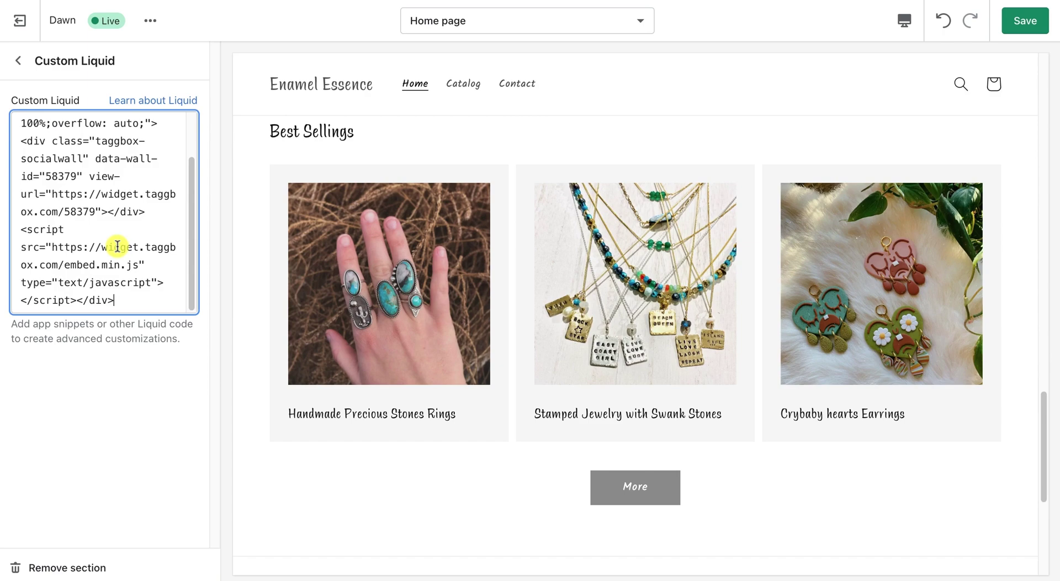
pyautogui.click(1043, 30)
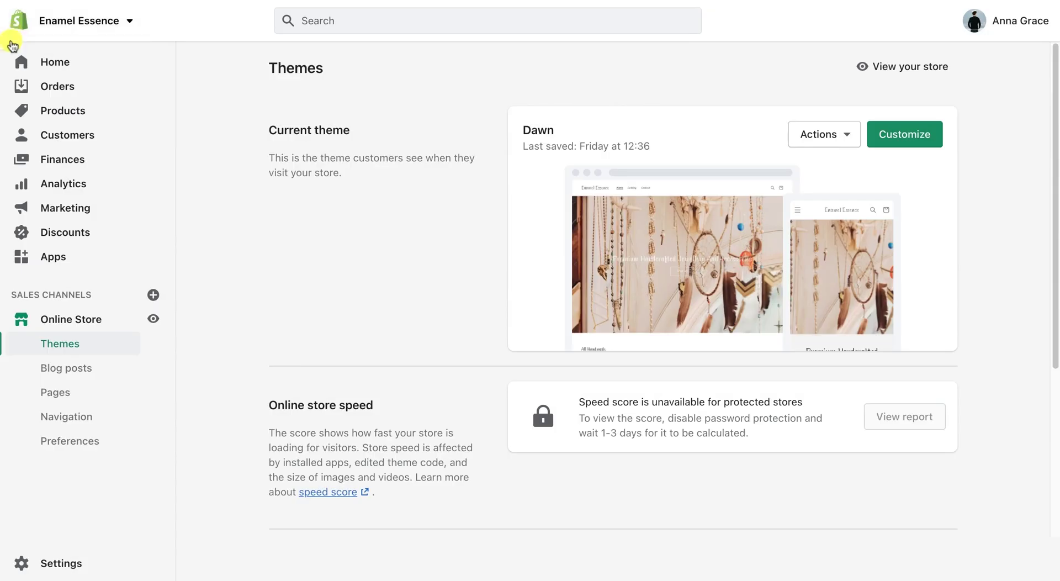
# Step: Create a store page titled Social Media Feeds and paste the Taggbox embed code into its content as HTML
pyautogui.click(60, 393)
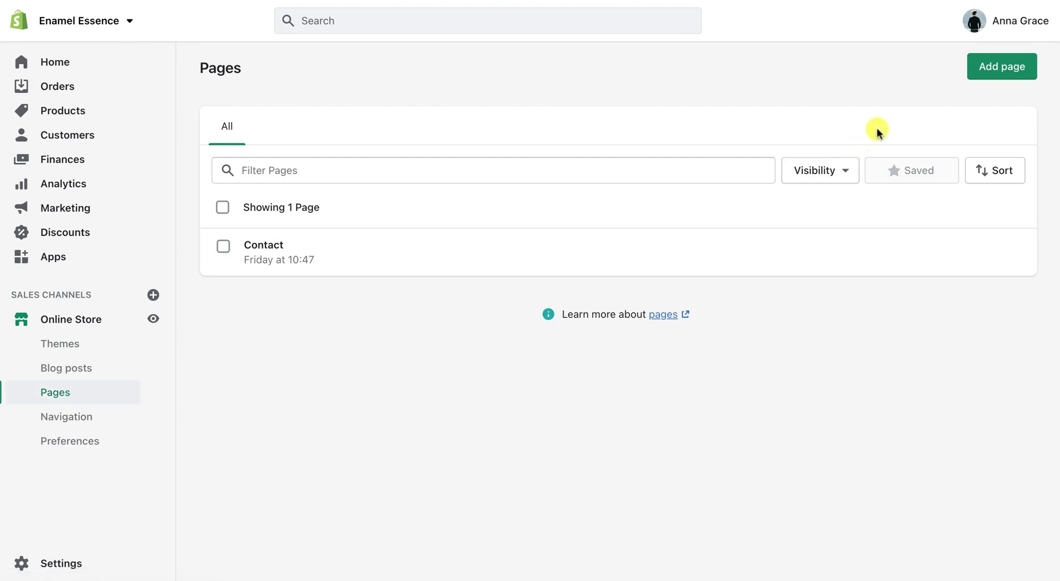
pyautogui.click(987, 70)
pyautogui.click(450, 146)
pyautogui.write('Social Media Feeds')
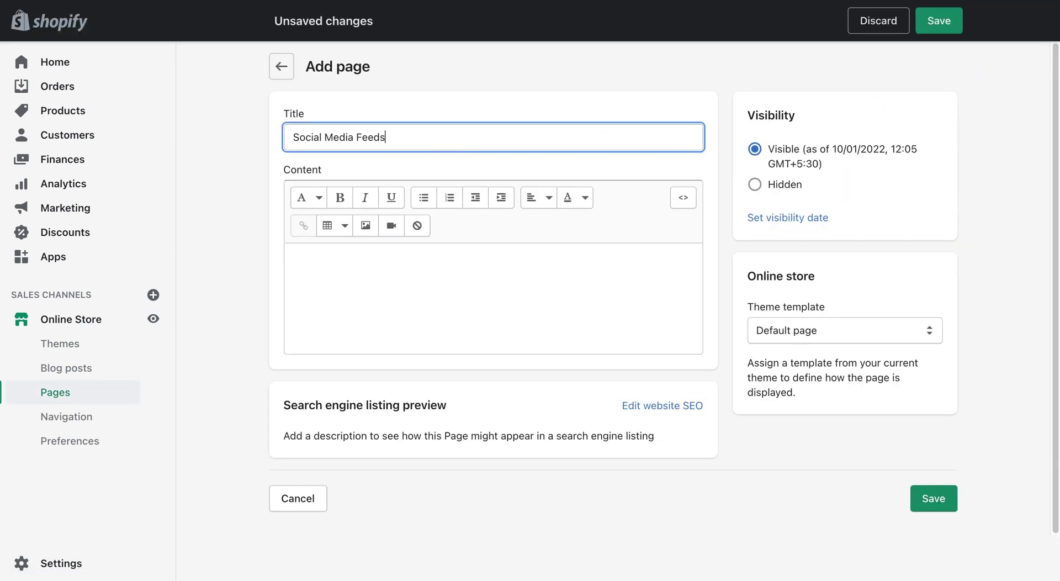
pyautogui.click(695, 195)
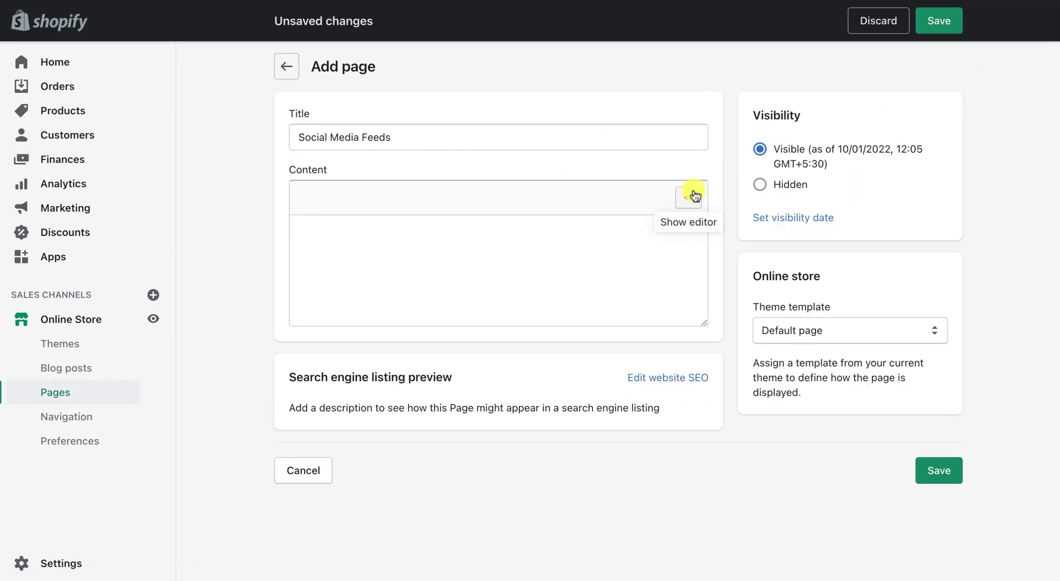
pyautogui.rightClick(502, 261)
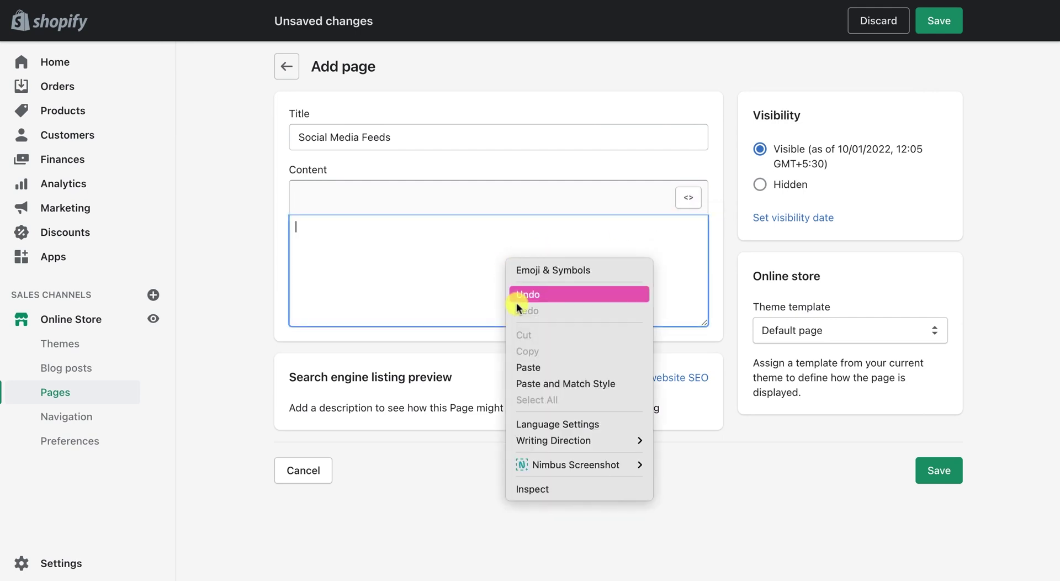
pyautogui.click(528, 367)
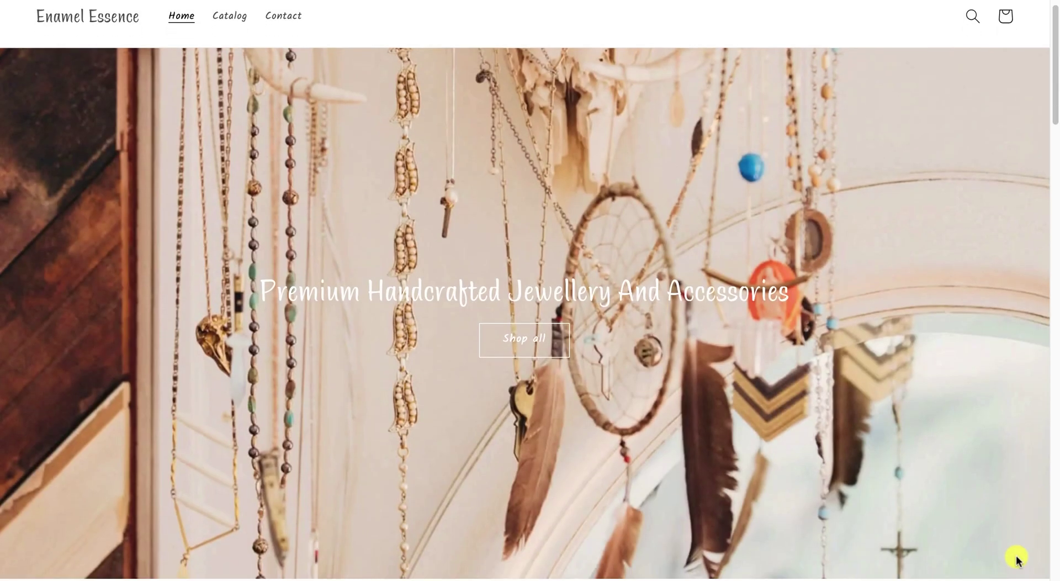
# Step: Look through the storefront's home page to check the embedded social media feed
pyautogui.scroll(-8, 1018, 556)
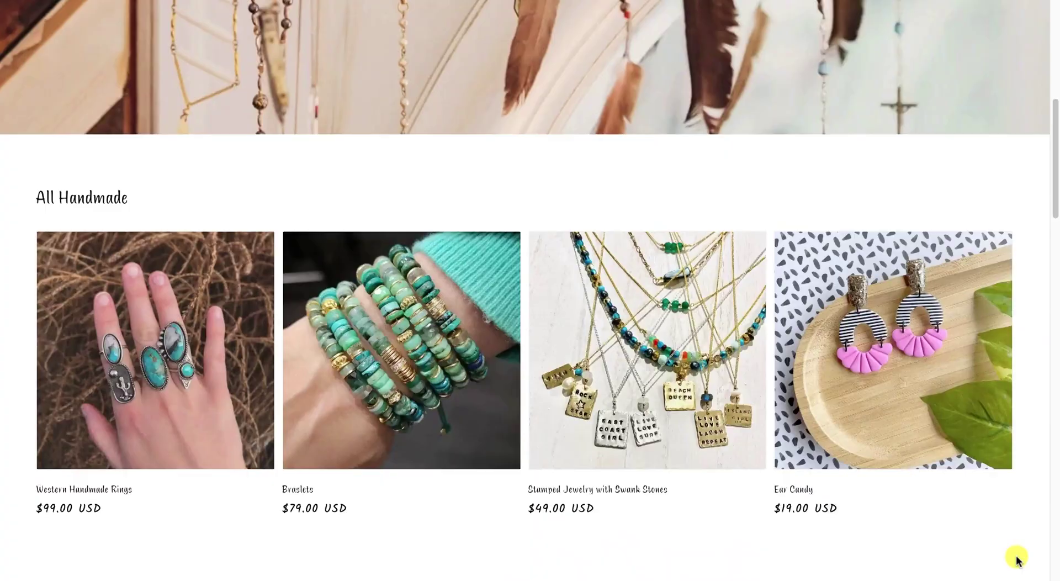
pyautogui.scroll(-15, 1017, 559)
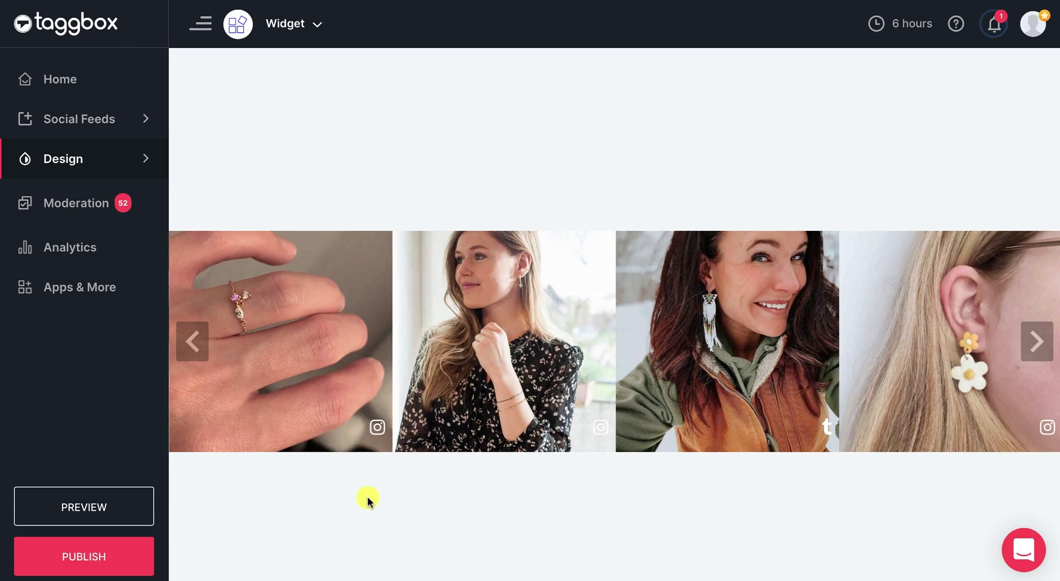
# Step: Enable the widget's on-site upload button labelled Submit a pic in Taggbox's design customization and apply the settings
pyautogui.click(131, 164)
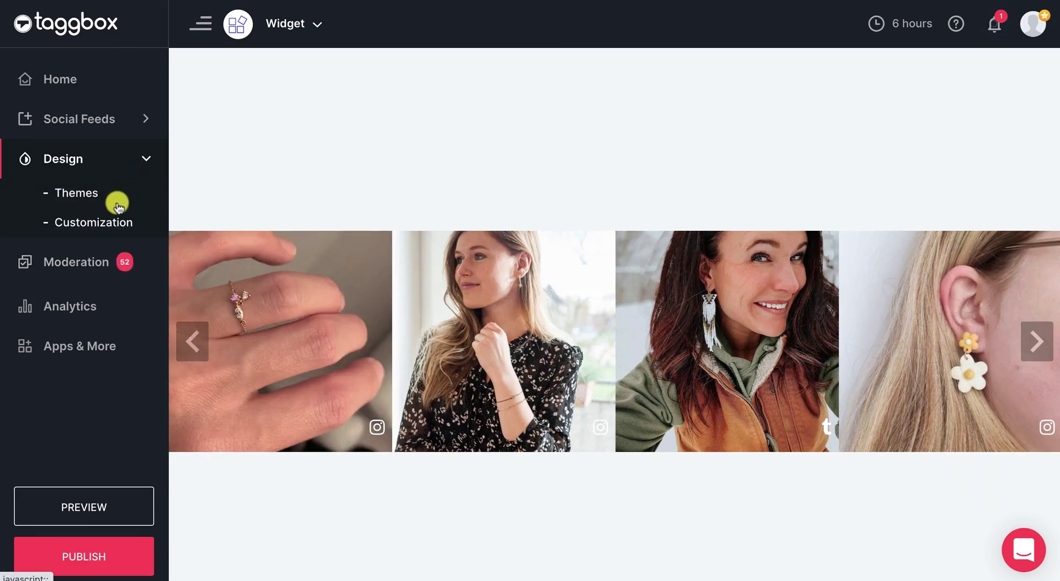
pyautogui.click(111, 224)
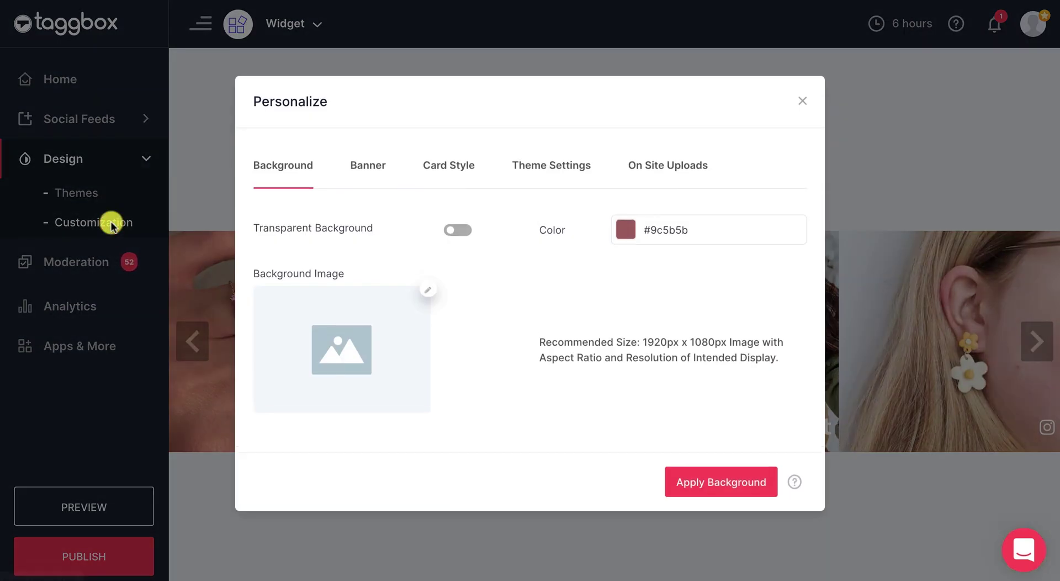
pyautogui.click(641, 171)
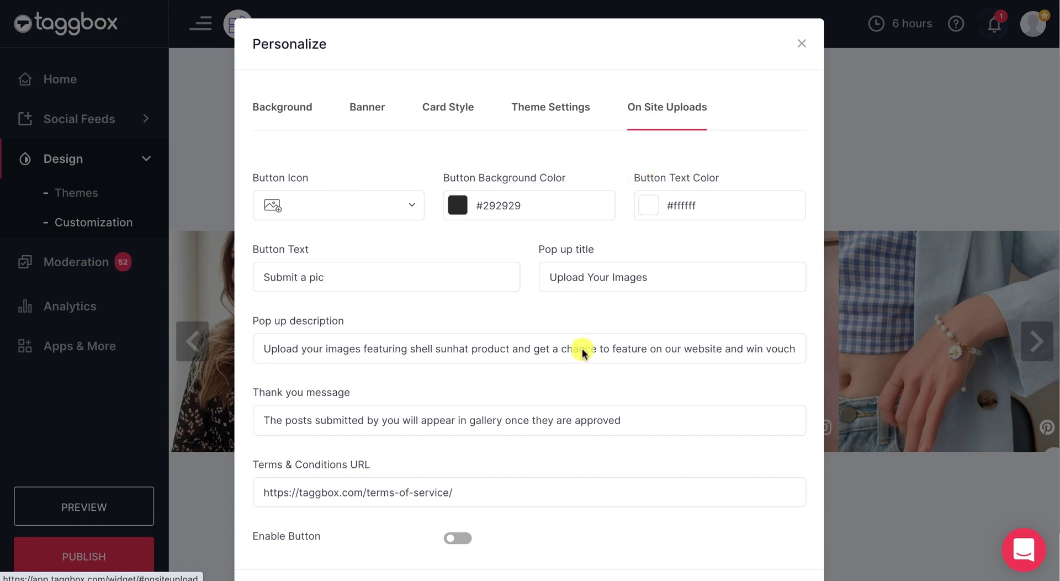
pyautogui.scroll(-1, 564, 422)
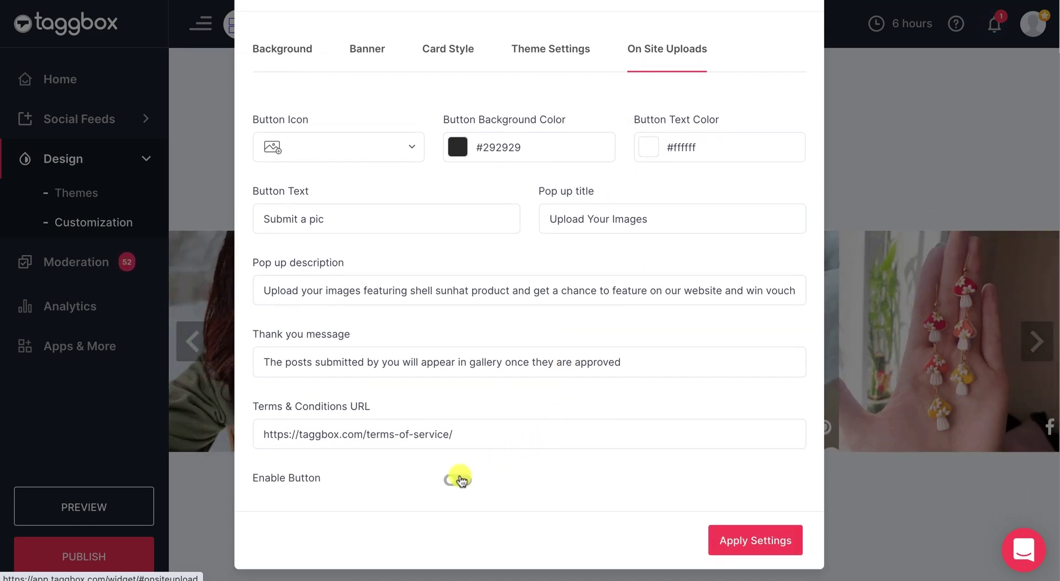
pyautogui.click(458, 479)
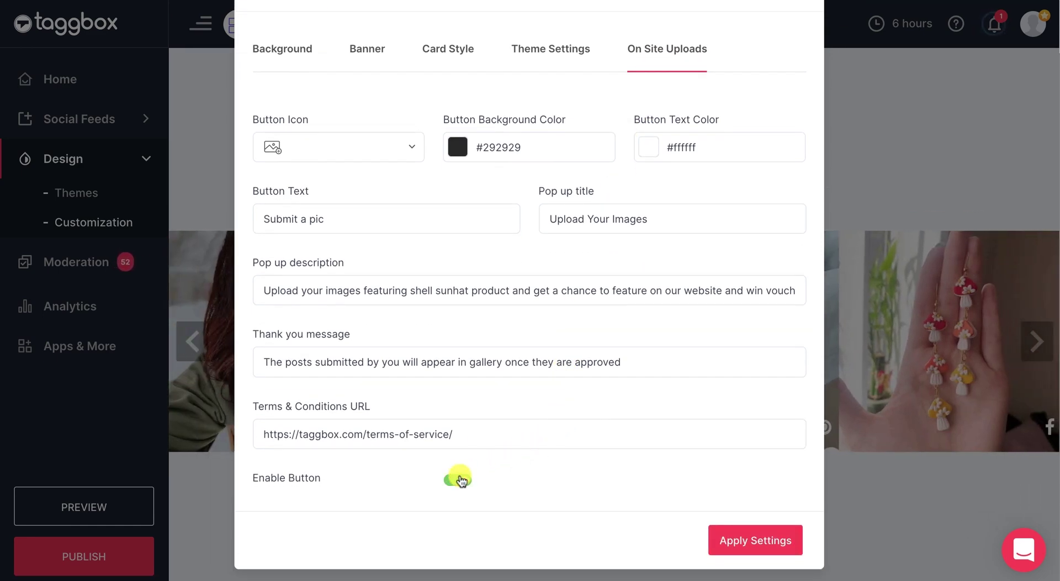
pyautogui.click(713, 542)
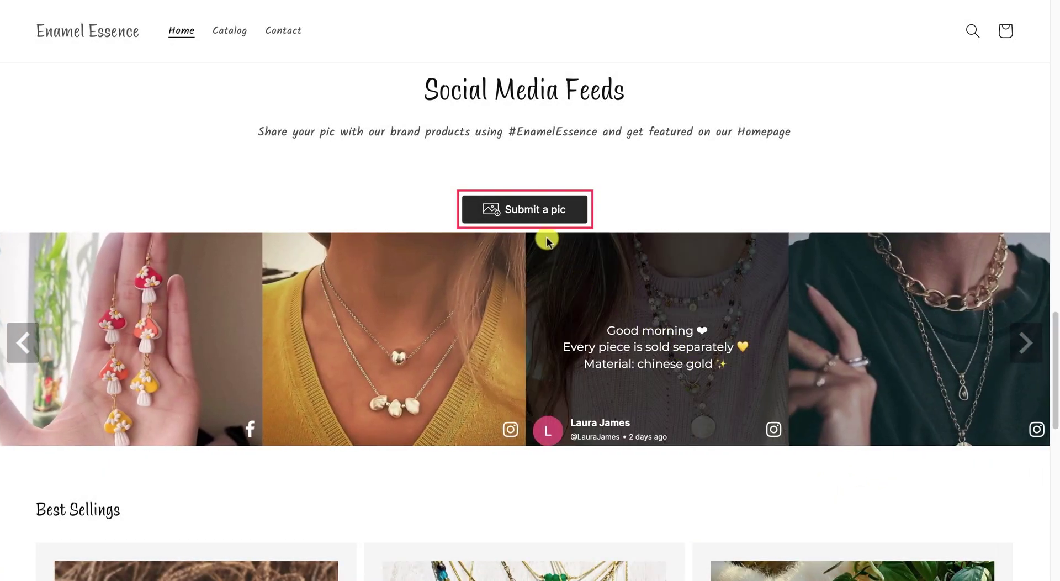
# Step: Submit a green pendant necklace picture through the storefront's Submit a pic form, and make the submitted post public in Taggbox's moderation
pyautogui.click(525, 209)
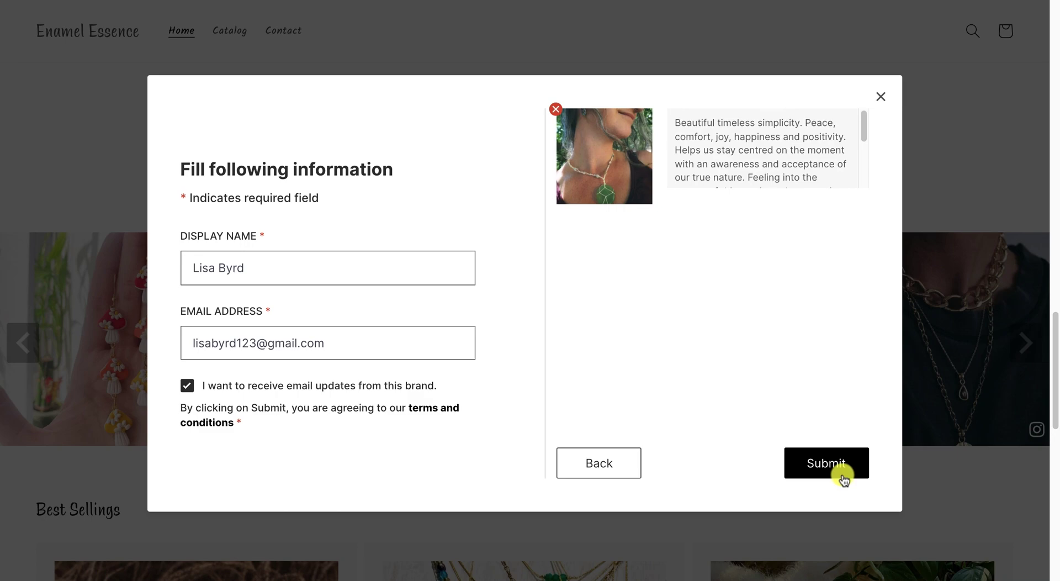
pyautogui.click(843, 478)
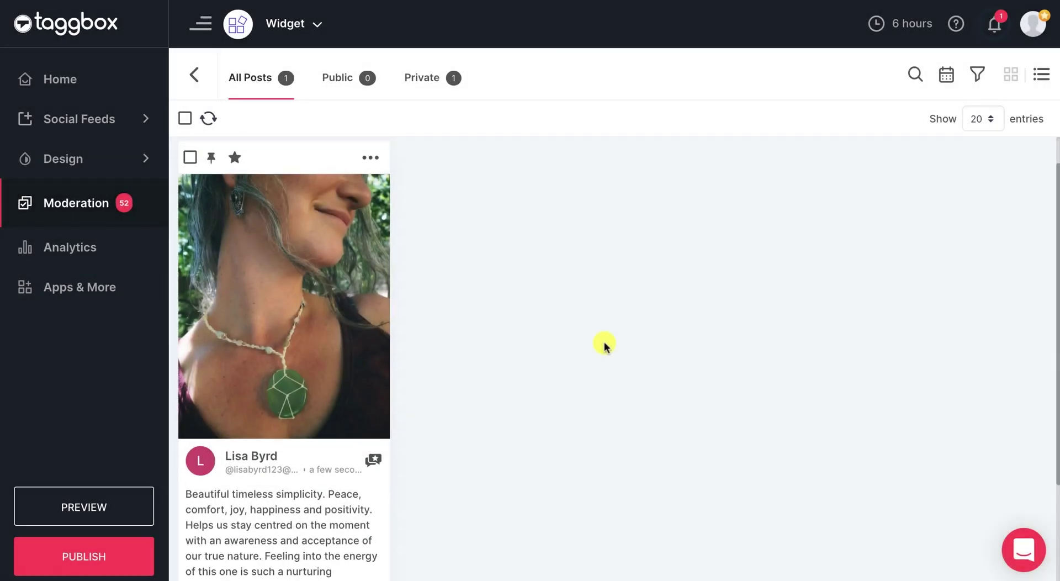
pyautogui.scroll(-3, 605, 345)
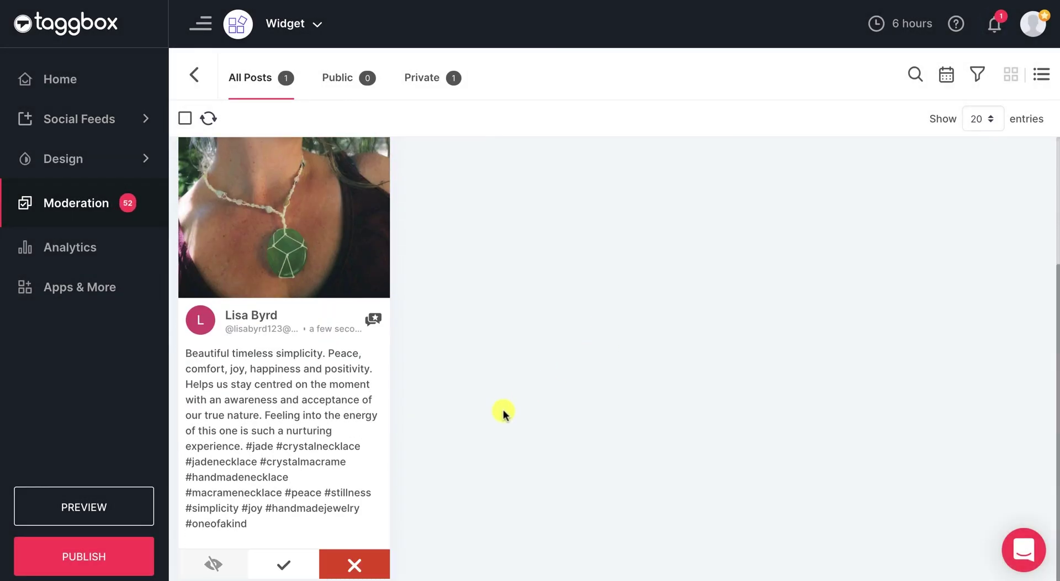
pyautogui.click(296, 559)
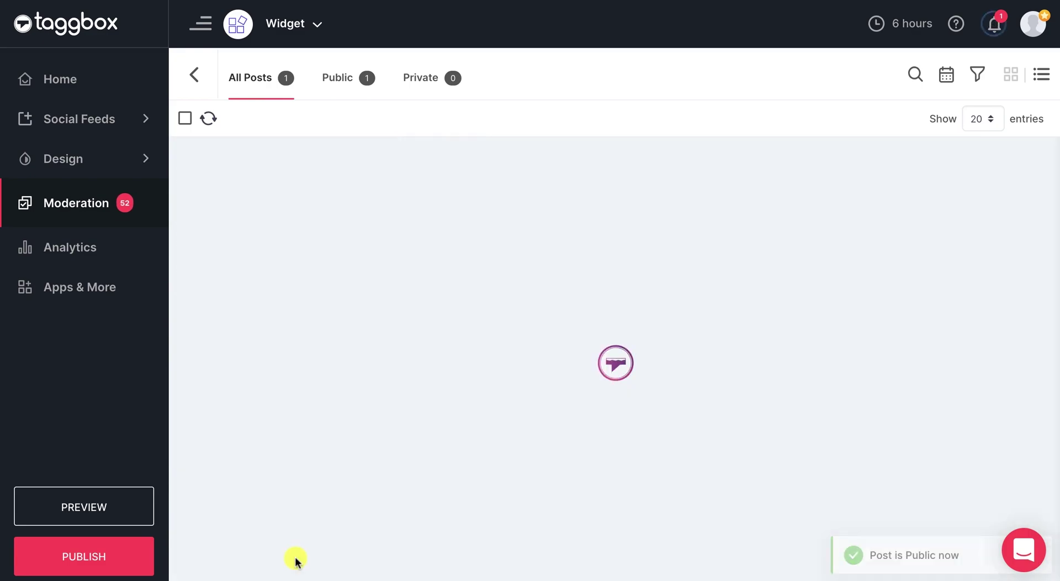